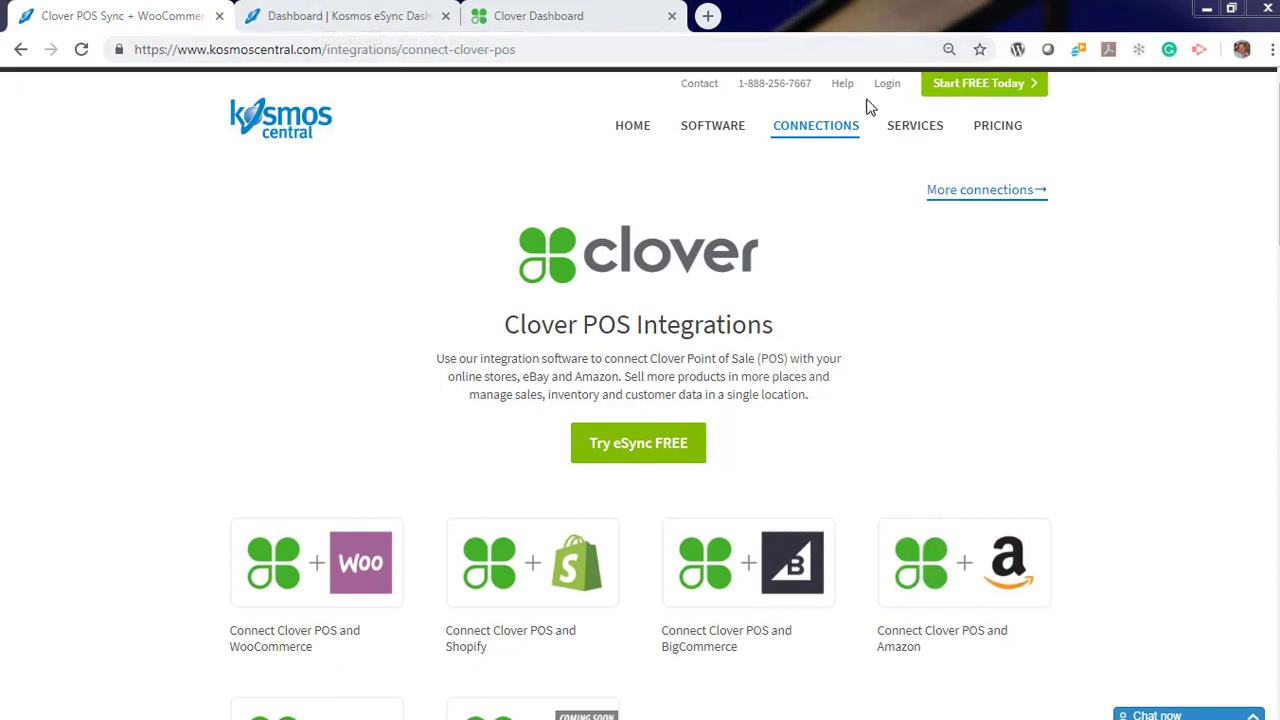
Bring up the Kosmos eSync dashboard showing an empty Actions tab
{"action": "key", "text": "ctrl+Tab"}
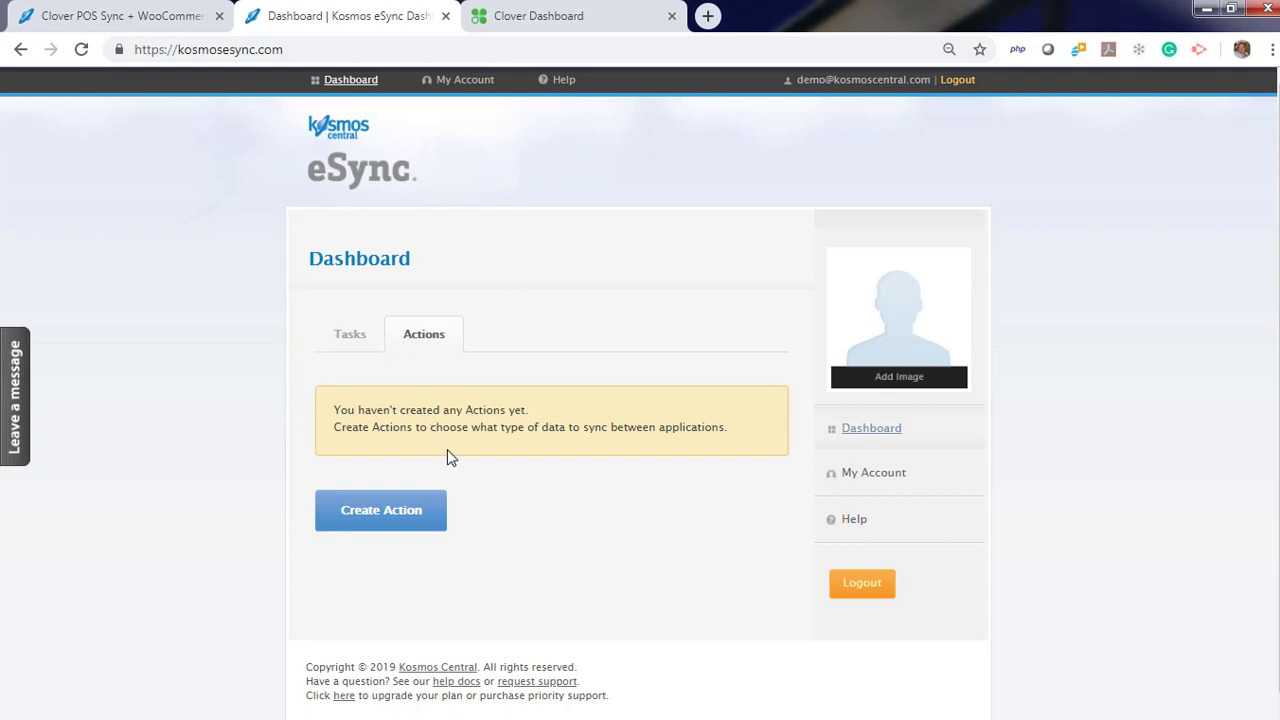
Authorize a new Clover account named Portland Clover for the Portland eSync merchant
{"action": "left_click", "coordinate": [377, 514]}
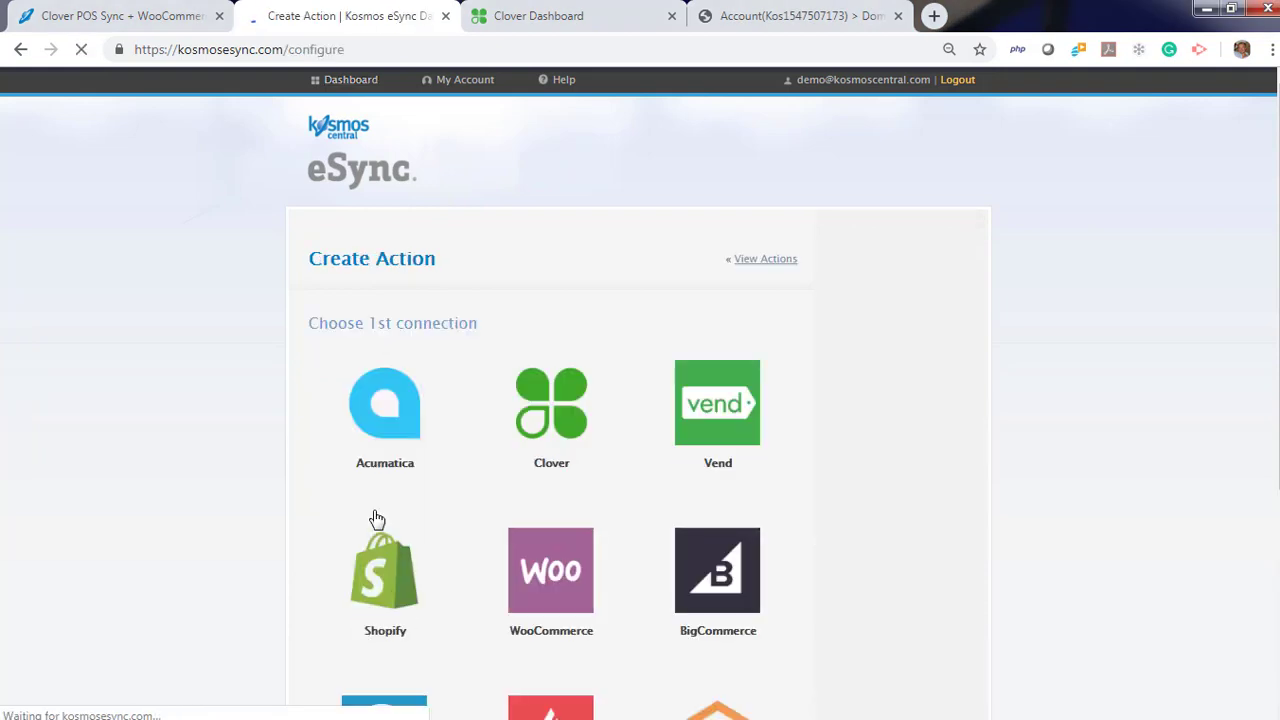
{"action": "left_click", "coordinate": [549, 423]}
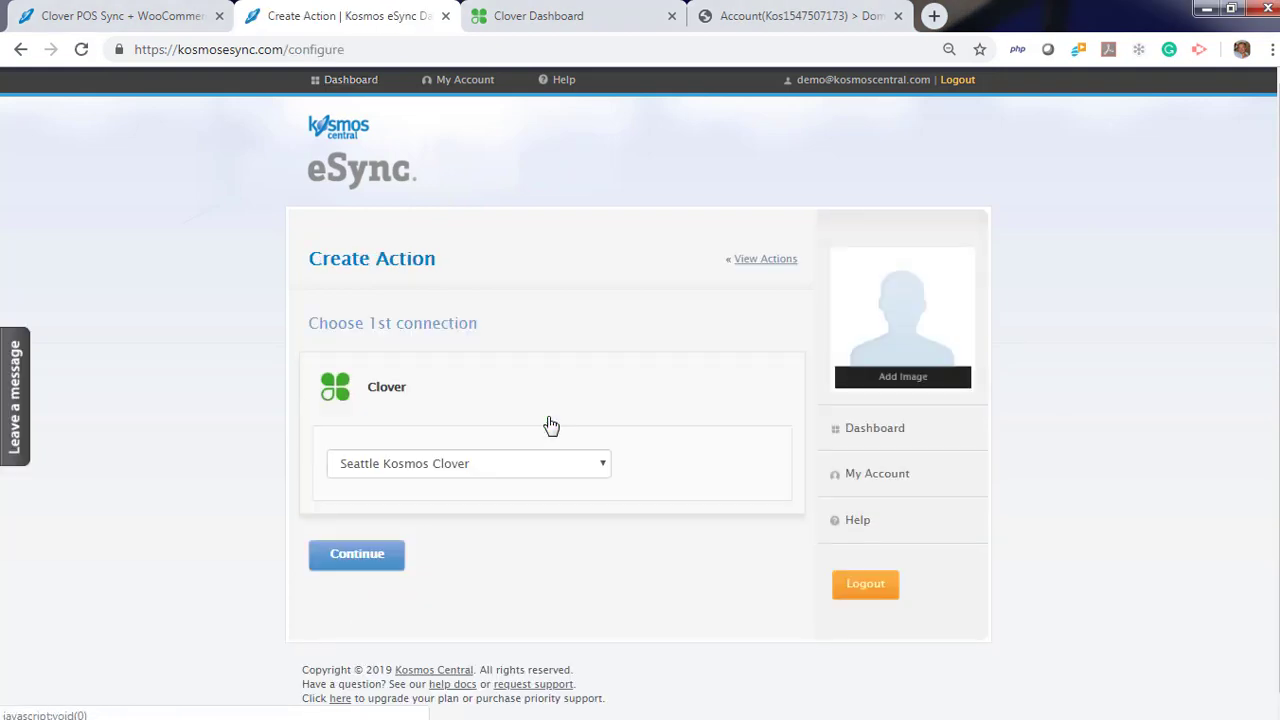
{"action": "left_click", "coordinate": [510, 463]}
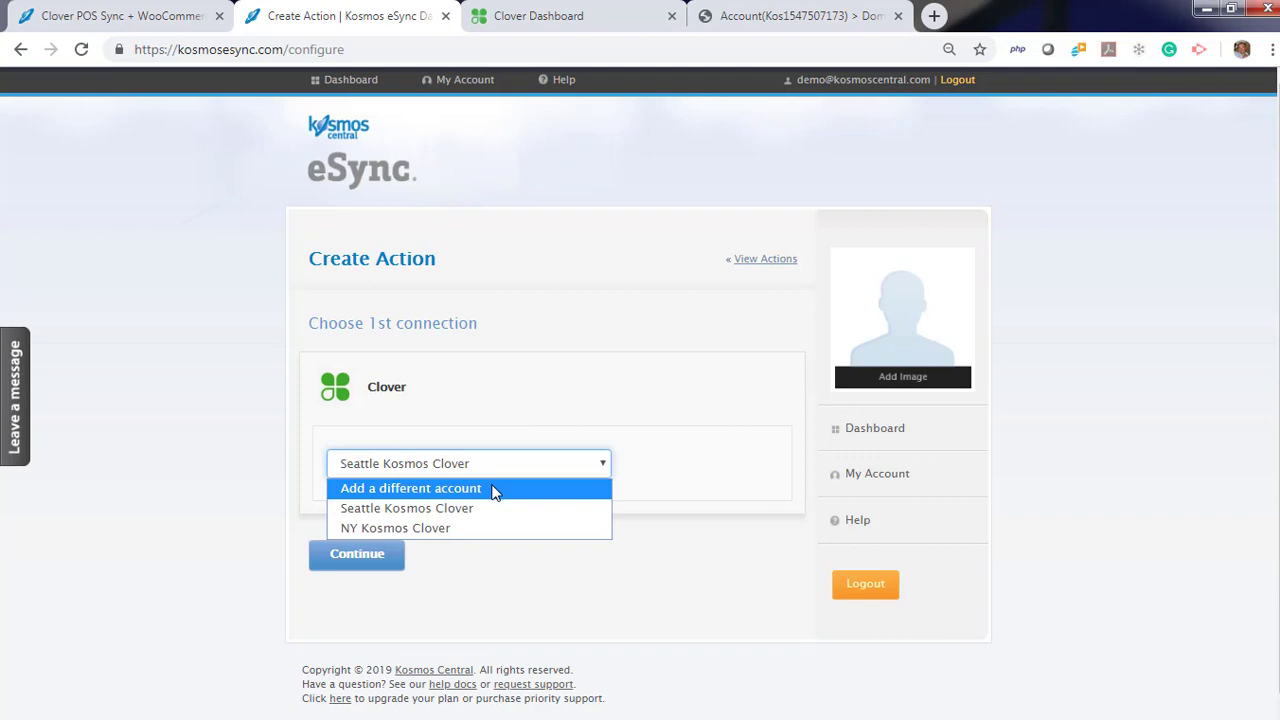
{"action": "left_click", "coordinate": [493, 489]}
{"action": "left_click", "coordinate": [441, 267]}
{"action": "type", "text": "Portland Clover"}
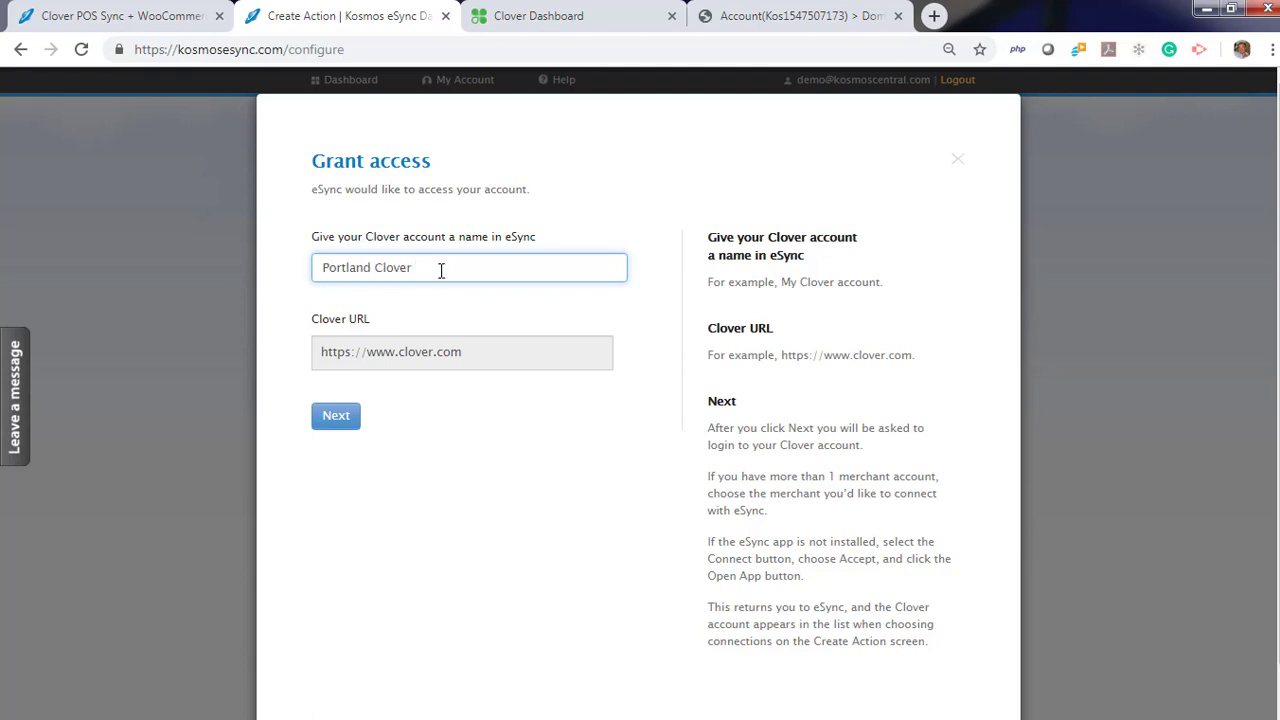
{"action": "left_click", "coordinate": [357, 423]}
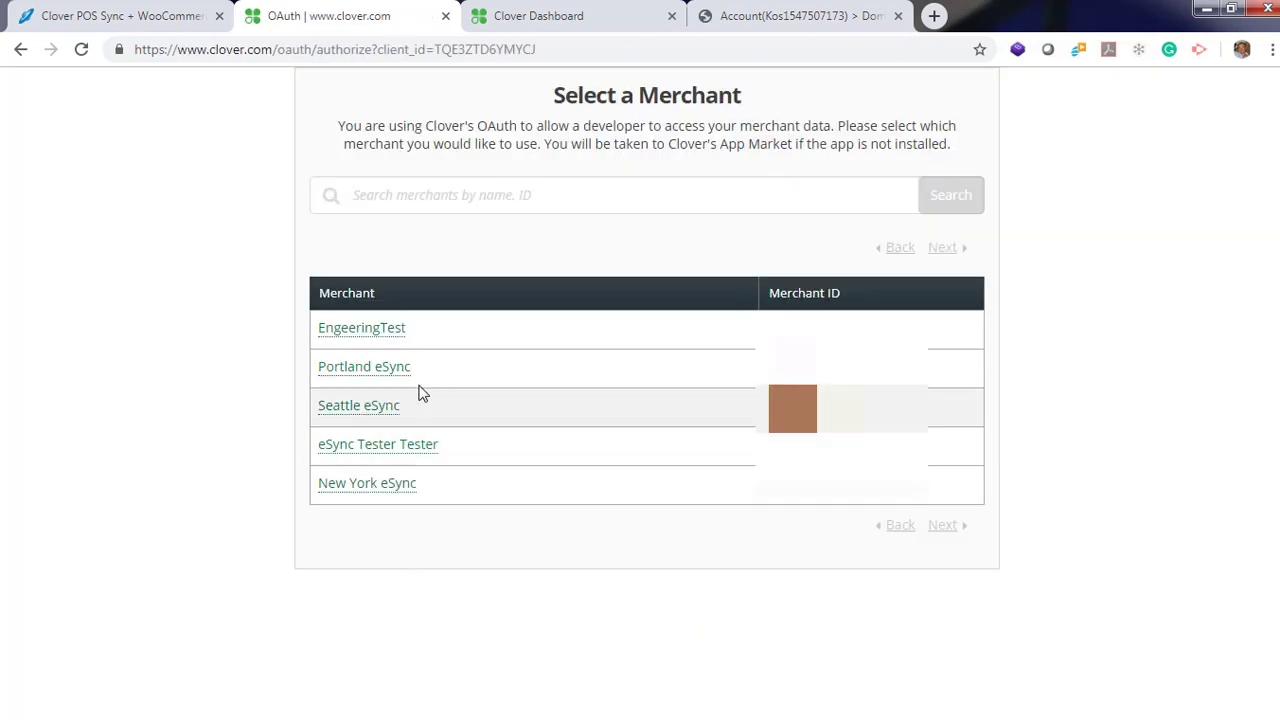
{"action": "left_click", "coordinate": [355, 376]}
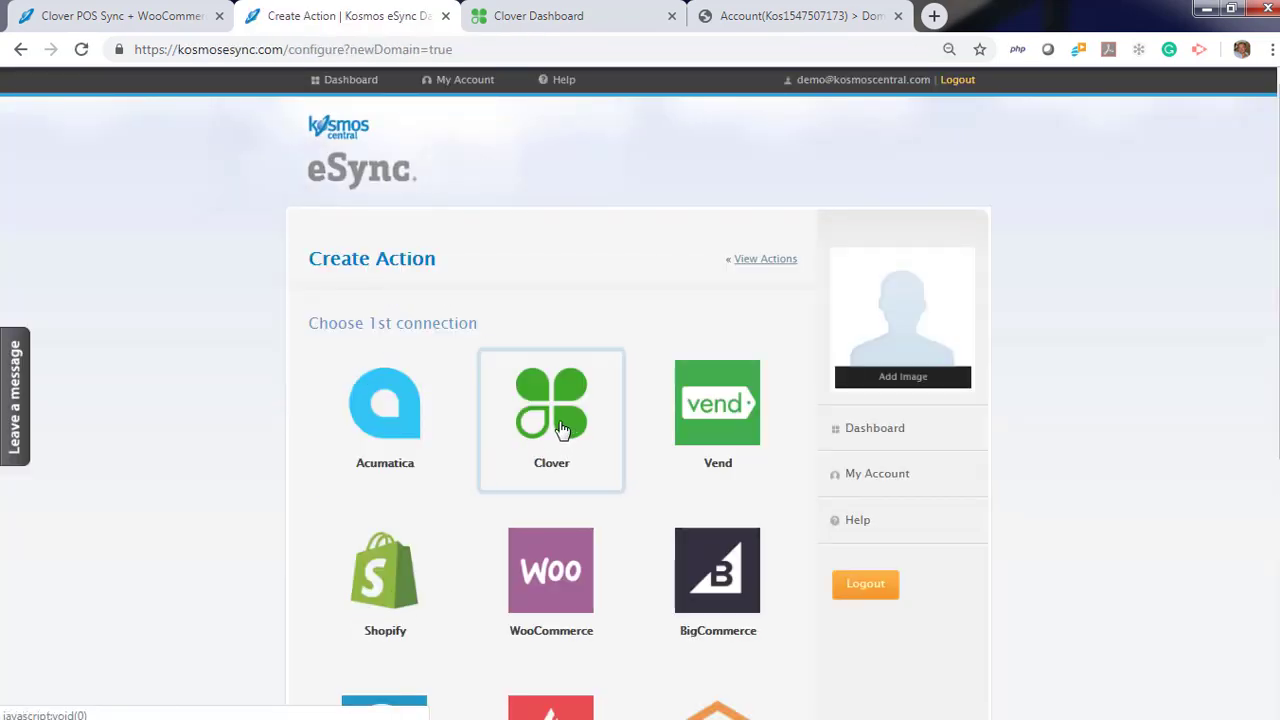
Set Portland Clover as the first connection of a new action
{"action": "left_click", "coordinate": [551, 425]}
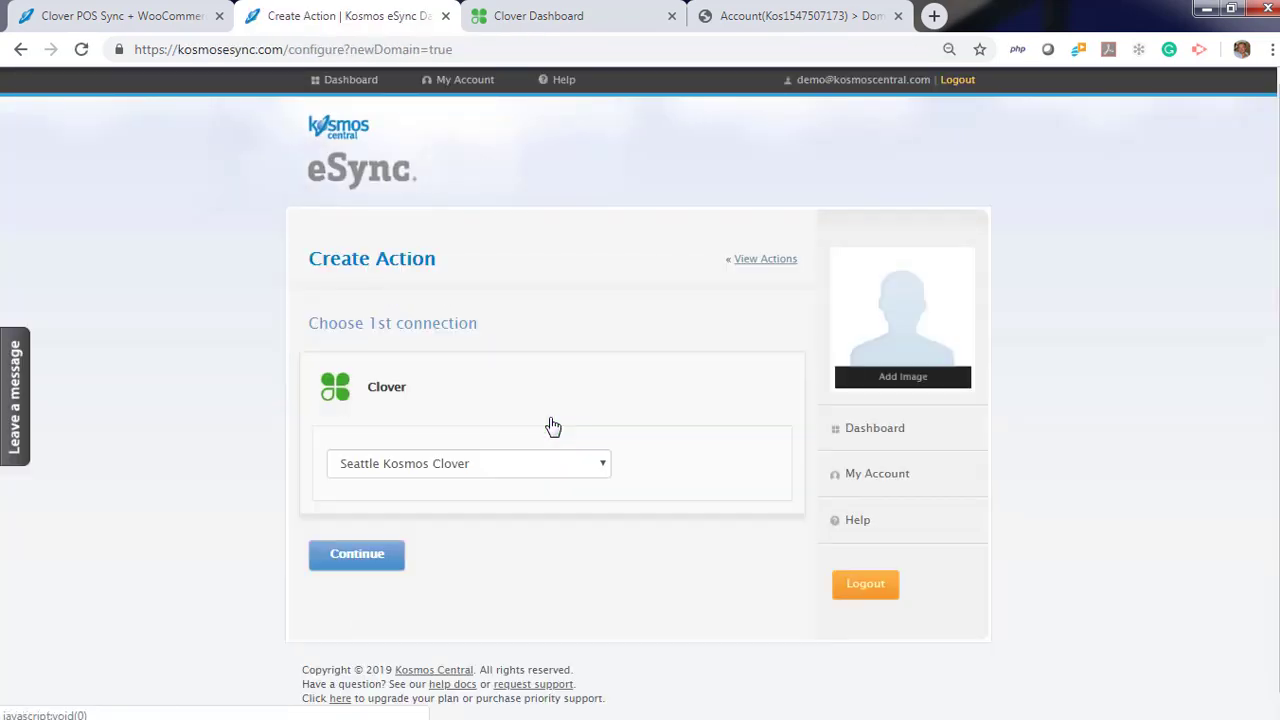
{"action": "left_click", "coordinate": [495, 470]}
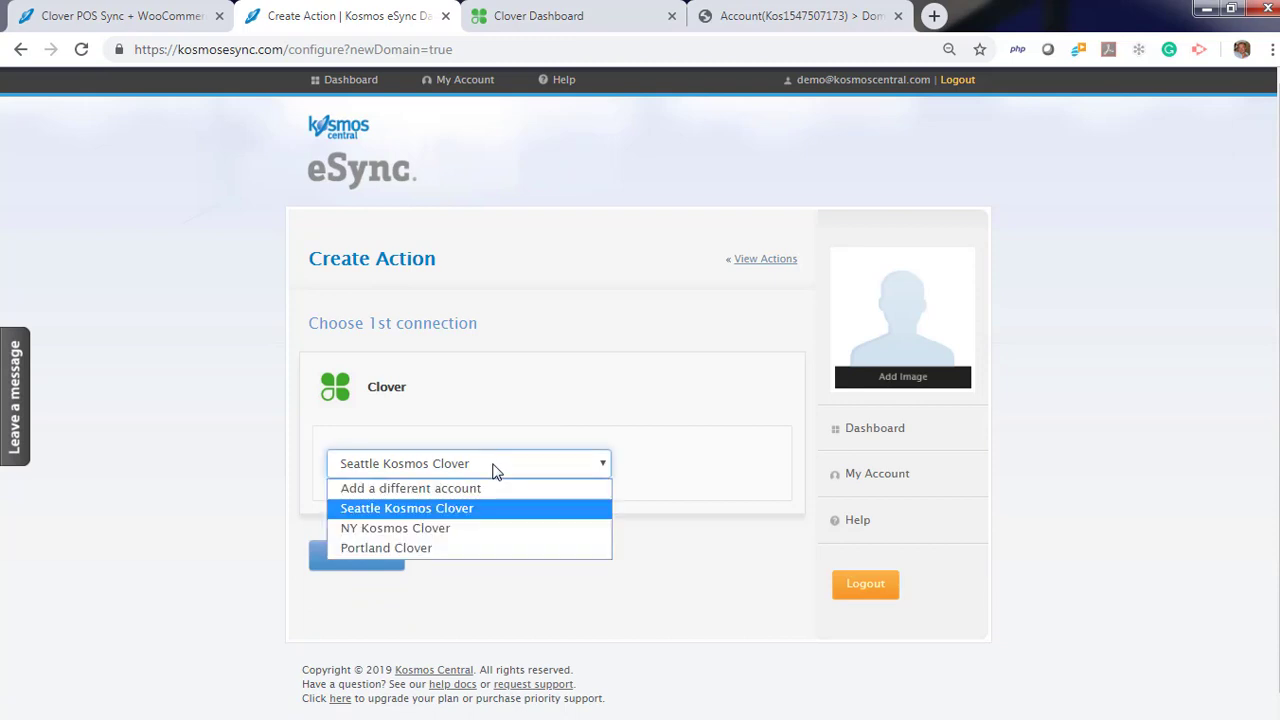
{"action": "left_click", "coordinate": [453, 553]}
{"action": "left_click", "coordinate": [358, 558]}
Pick BigCommerce as the second connection and name its account 'Kosmos BigCommerce'
{"action": "scroll", "coordinate": [245, 574], "scroll_direction": "down", "scroll_amount": 2}
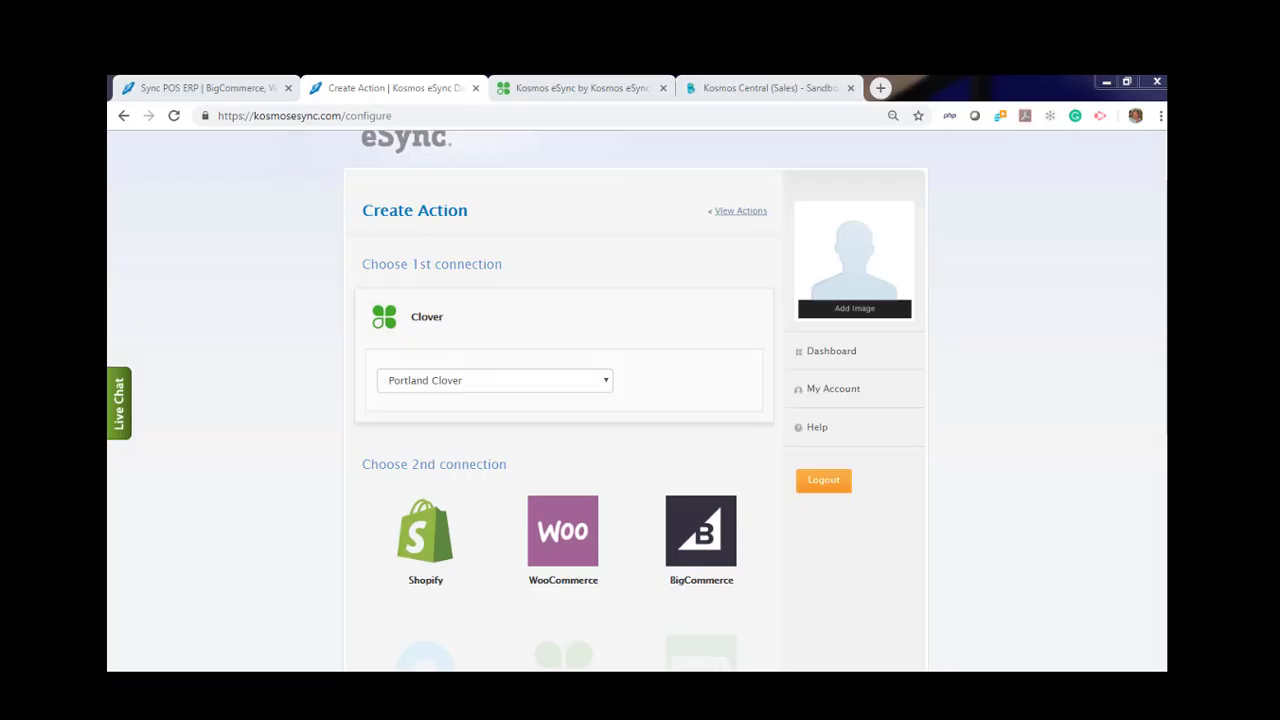
{"action": "left_click", "coordinate": [704, 530]}
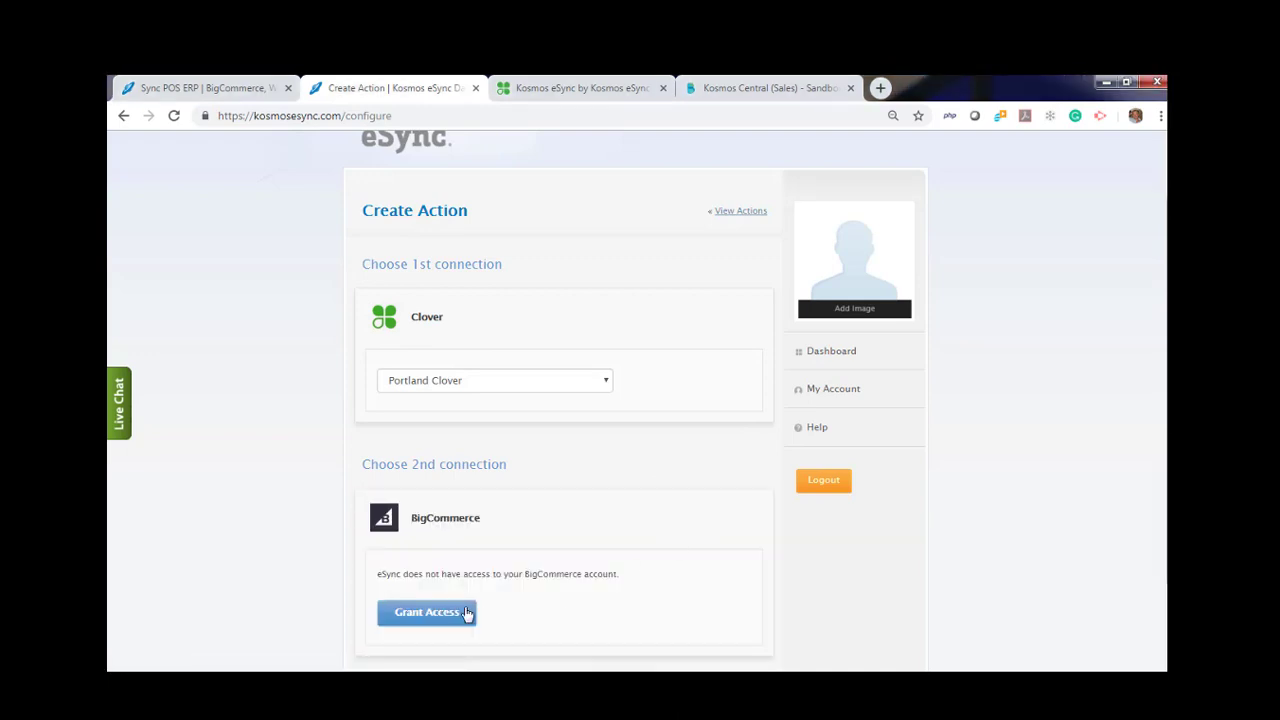
{"action": "left_click", "coordinate": [433, 617]}
{"action": "left_click", "coordinate": [412, 612]}
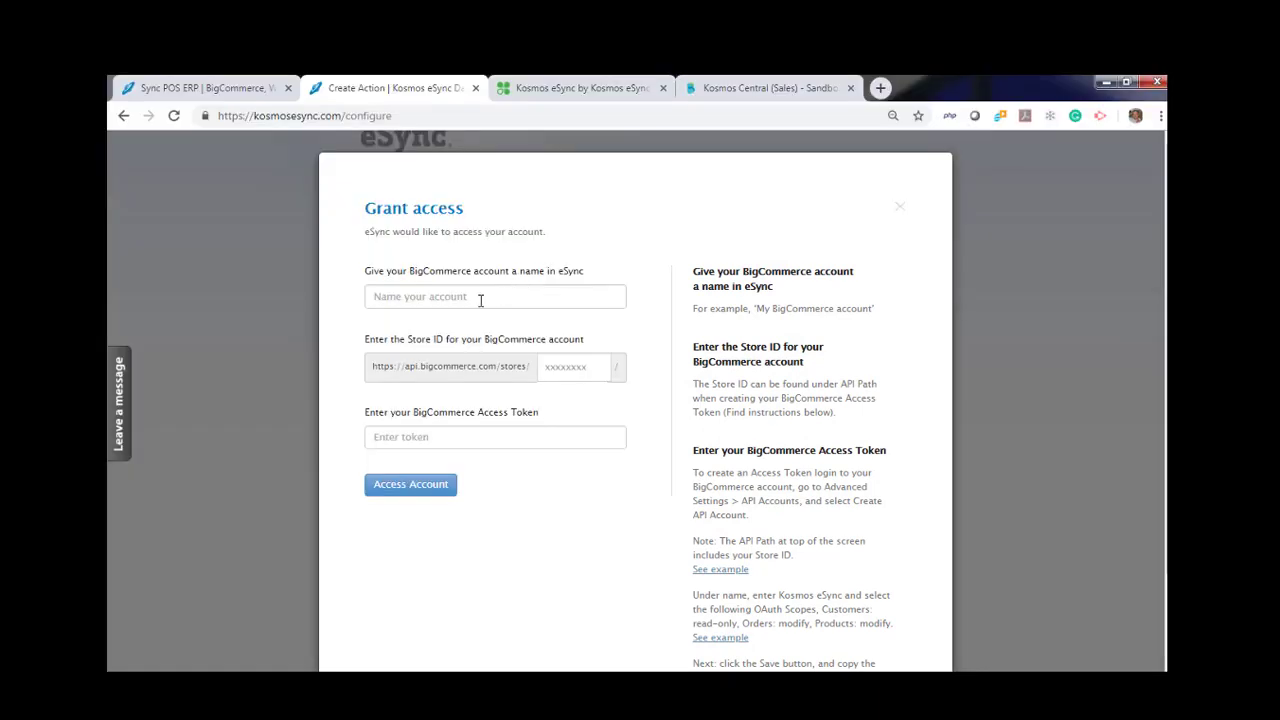
{"action": "left_click", "coordinate": [480, 298]}
{"action": "type", "text": "Kosmos BigCommerce"}
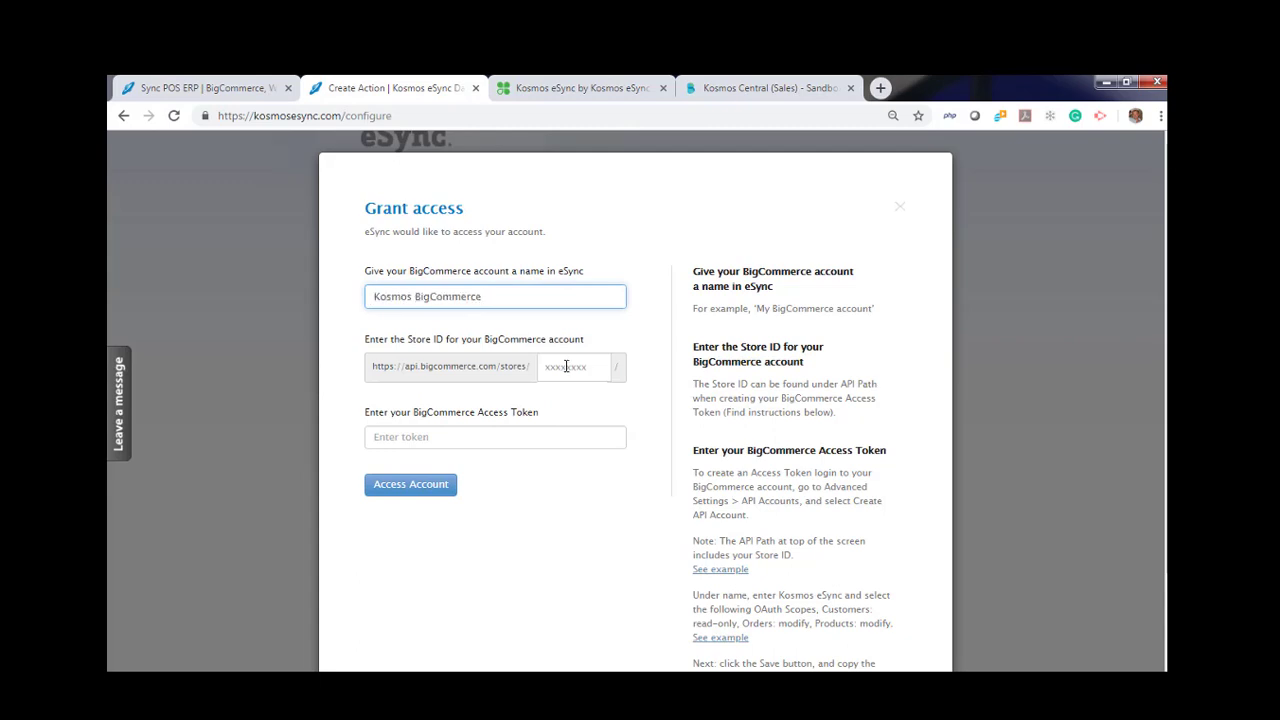
{"action": "left_click", "coordinate": [566, 367]}
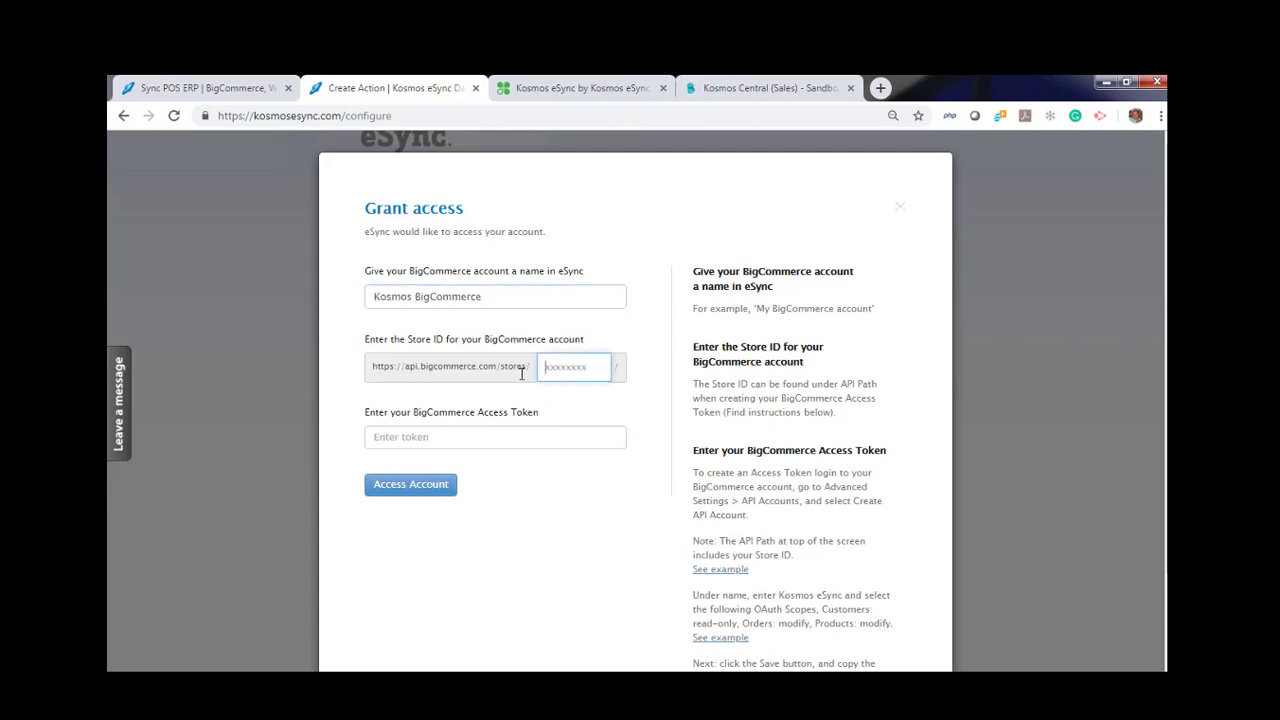
Start a new BigCommerce API account named Kosmos eSync
{"action": "left_click", "coordinate": [476, 443]}
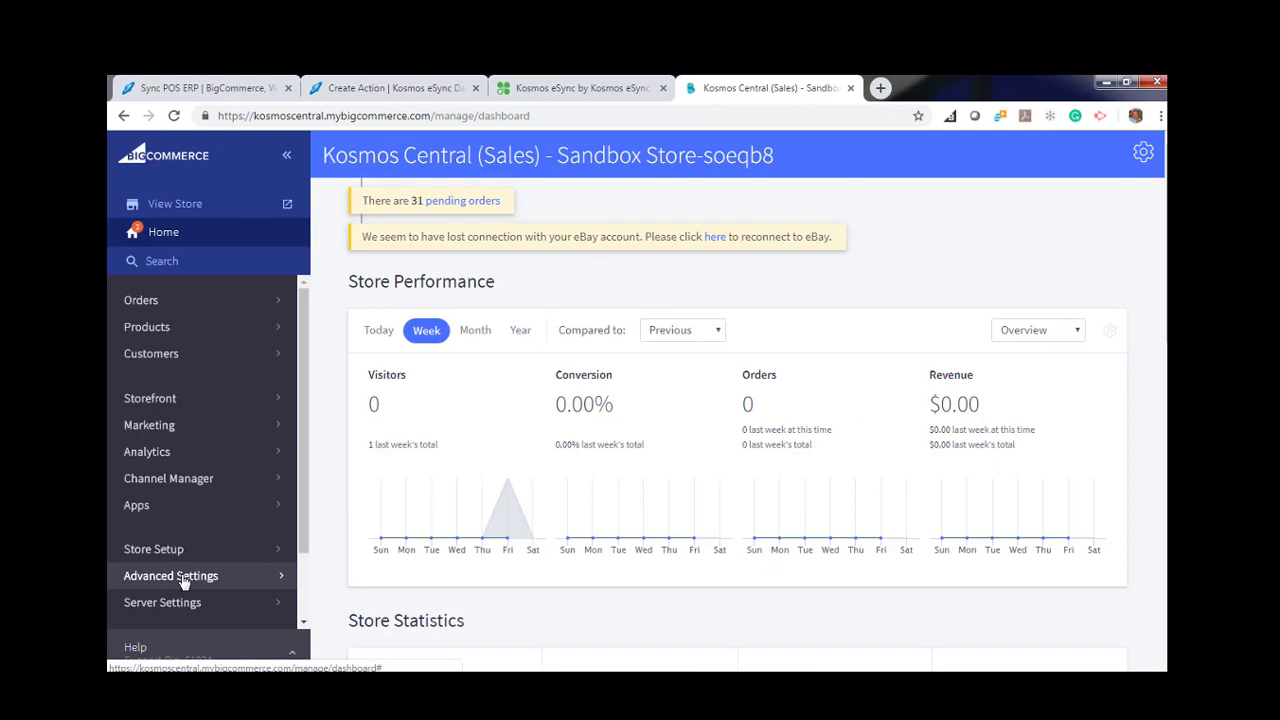
{"action": "left_click", "coordinate": [183, 580]}
{"action": "scroll", "coordinate": [306, 620], "scroll_direction": "down", "scroll_amount": 1}
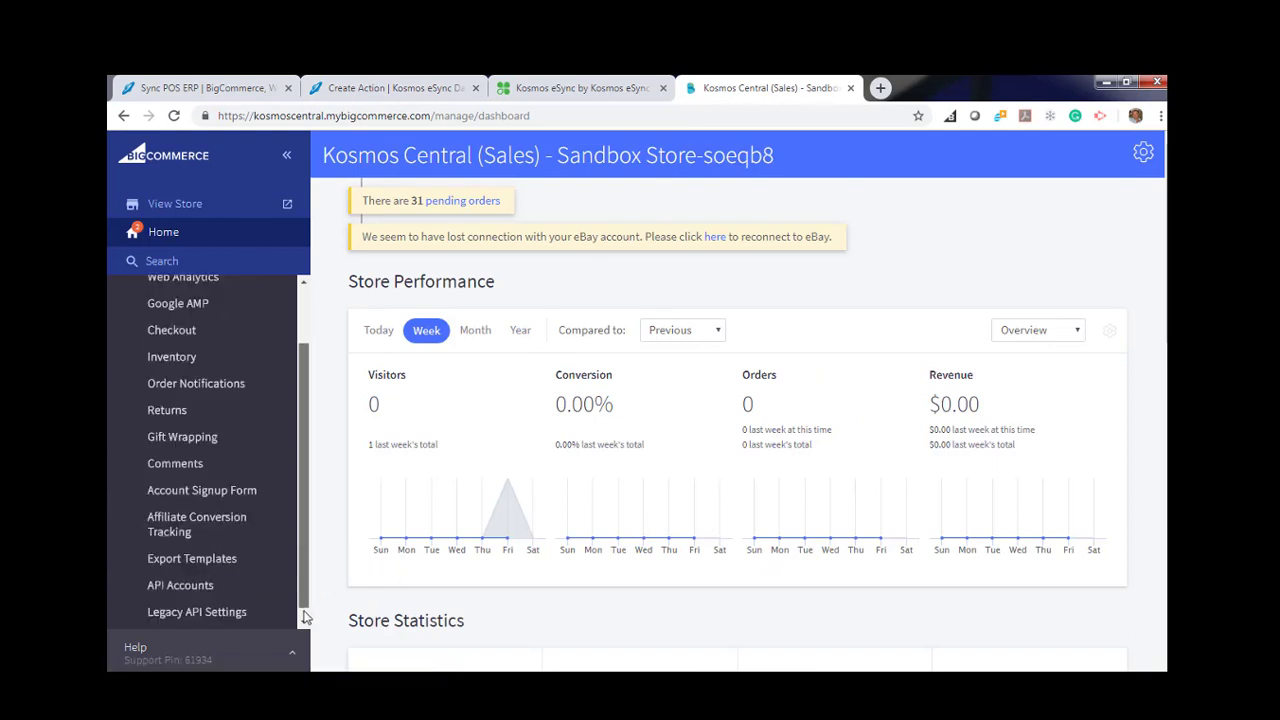
{"action": "left_click", "coordinate": [191, 580]}
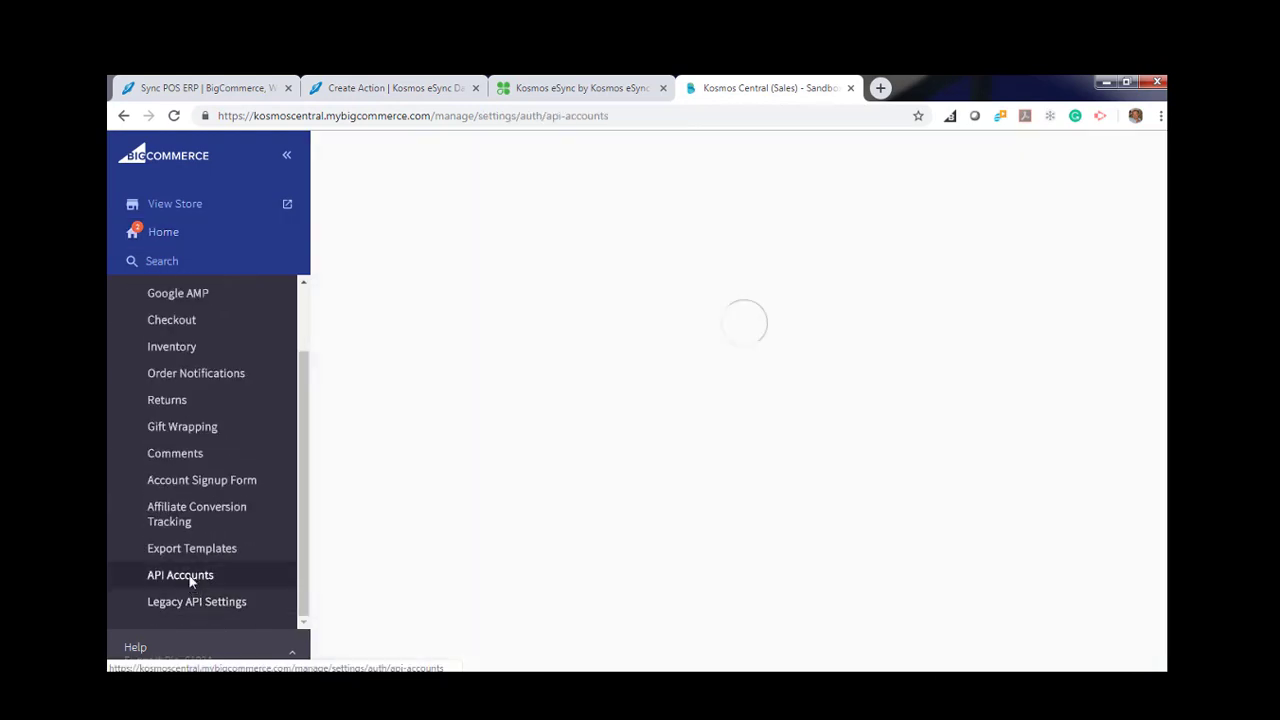
{"action": "left_click", "coordinate": [413, 230]}
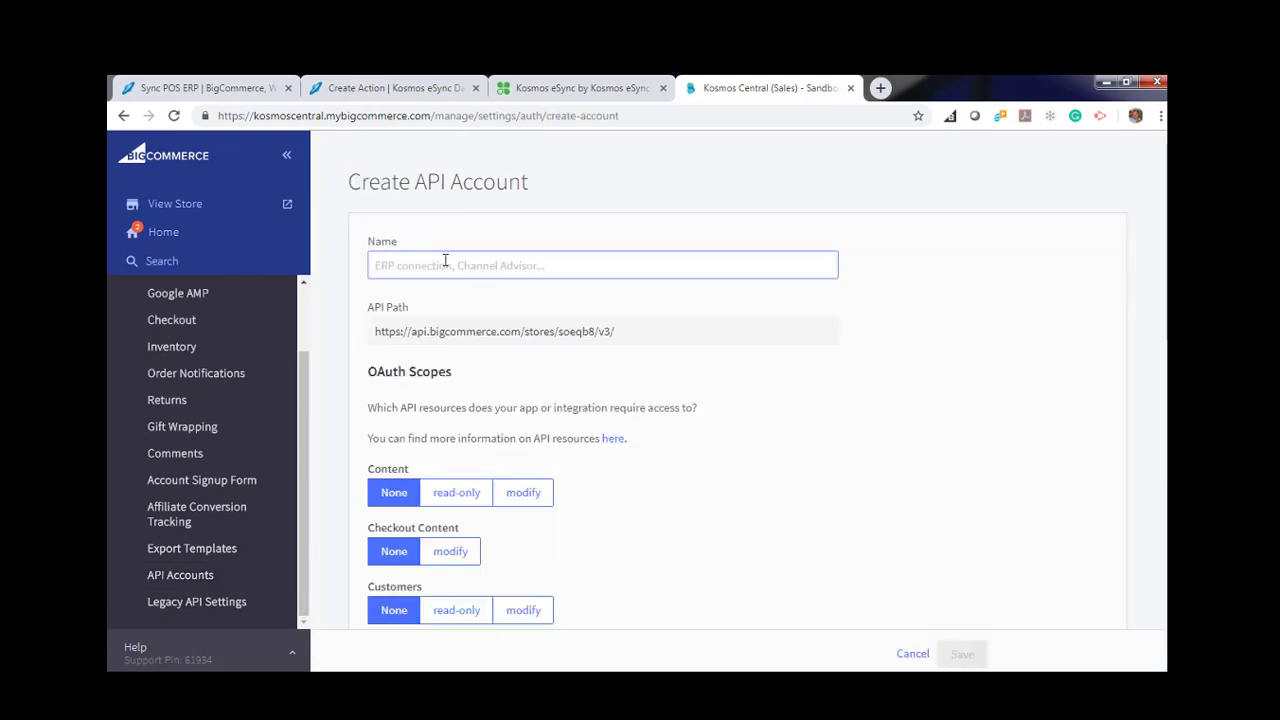
{"action": "type", "text": "Kosmos eSync"}
Copy the store hash soeqb8 from the API path into eSync's Store ID
{"action": "left_click_drag", "start_coordinate": [558, 331], "coordinate": [583, 331]}
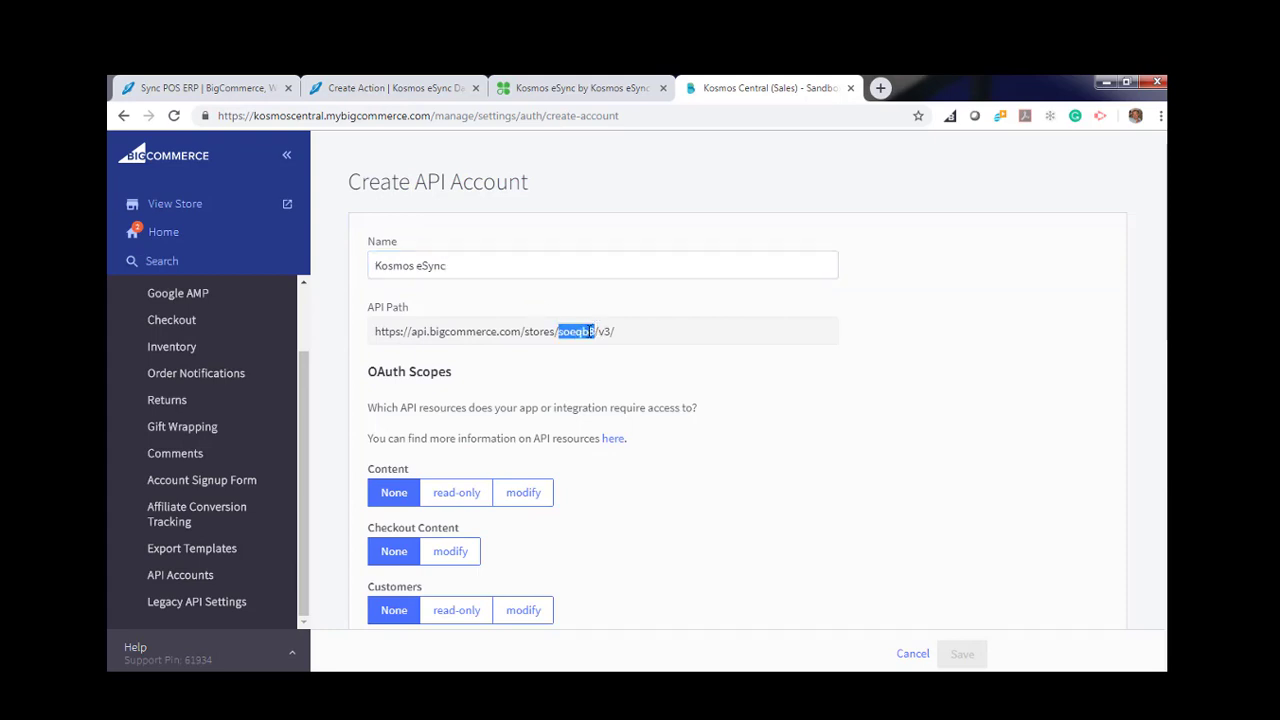
{"action": "right_click", "coordinate": [588, 331]}
{"action": "left_click", "coordinate": [622, 344]}
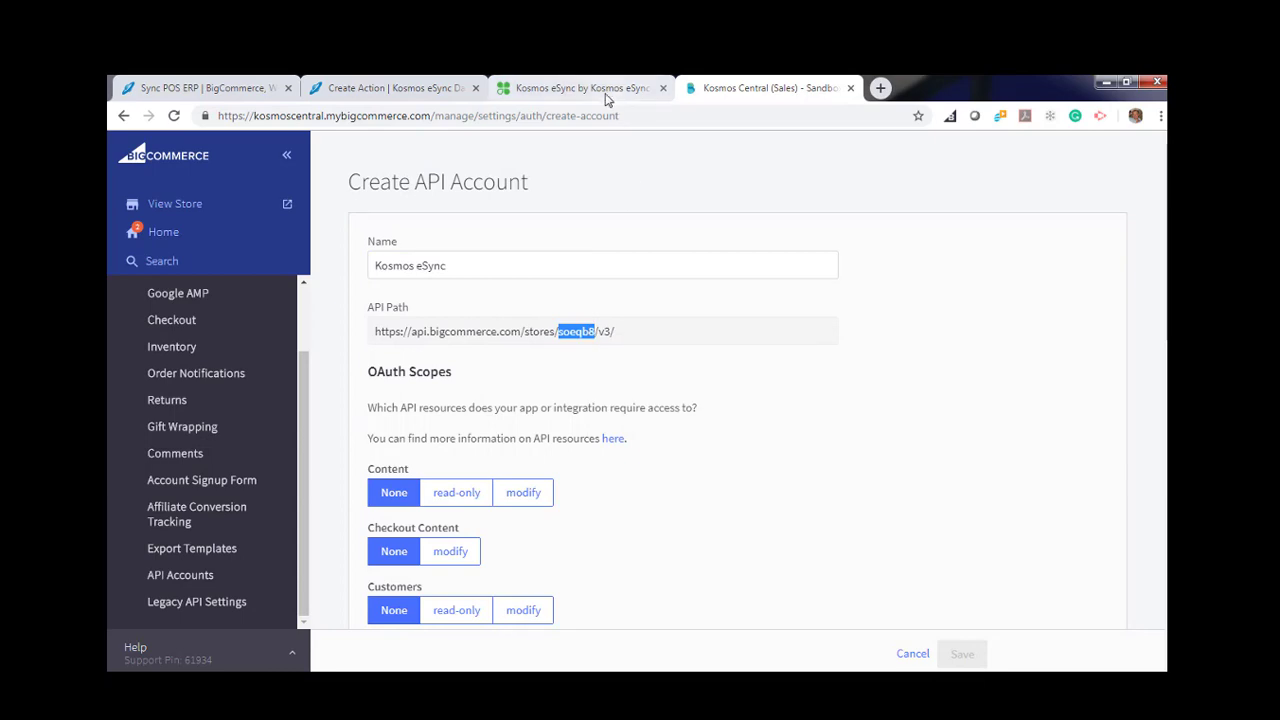
{"action": "left_click", "coordinate": [410, 88]}
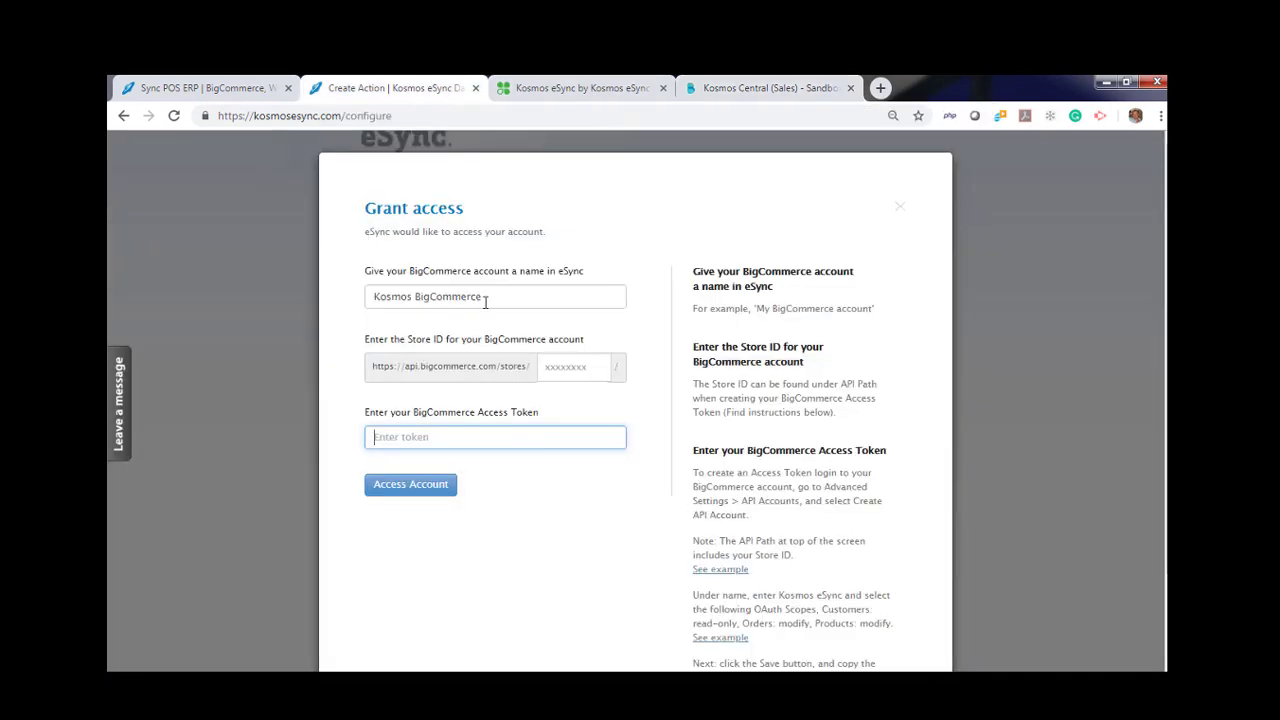
{"action": "left_click", "coordinate": [545, 370]}
{"action": "key", "text": "ctrl+v"}
{"action": "left_click", "coordinate": [432, 440]}
Save the API account with modify scopes for customers, orders, transactions, products; copy its token
{"action": "left_click", "coordinate": [710, 88]}
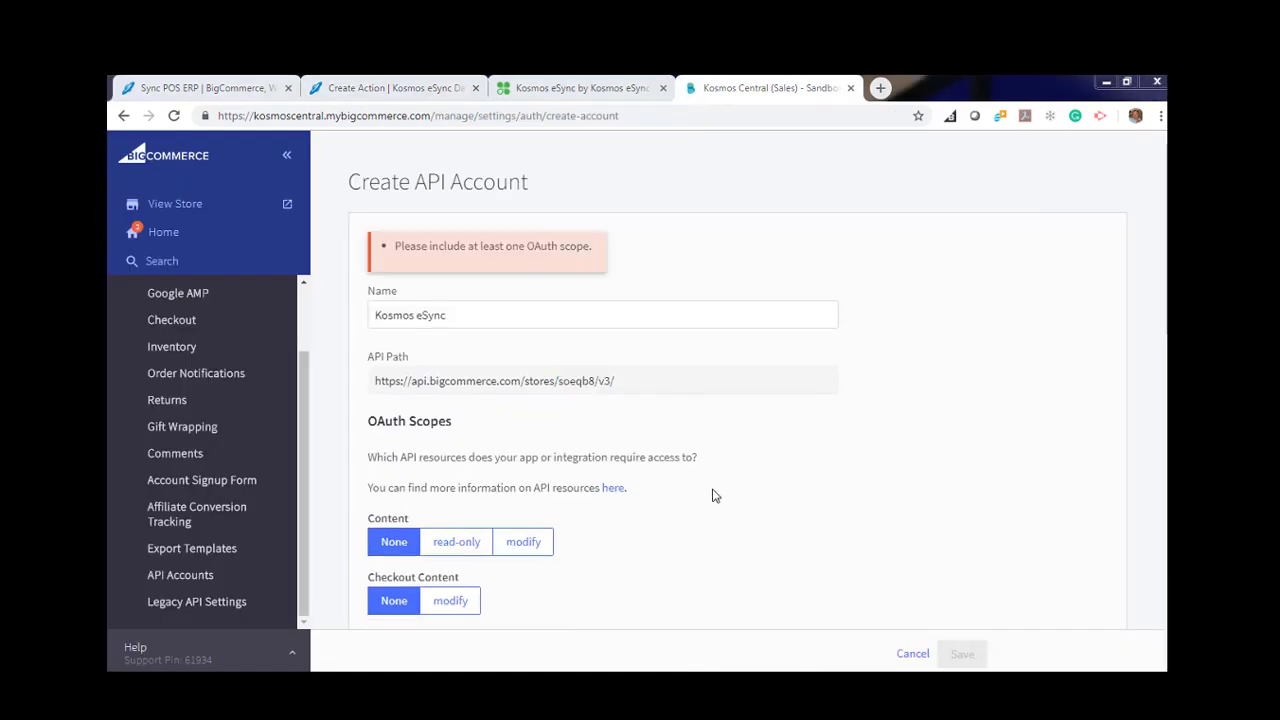
{"action": "scroll", "coordinate": [660, 557], "scroll_direction": "down", "scroll_amount": 3}
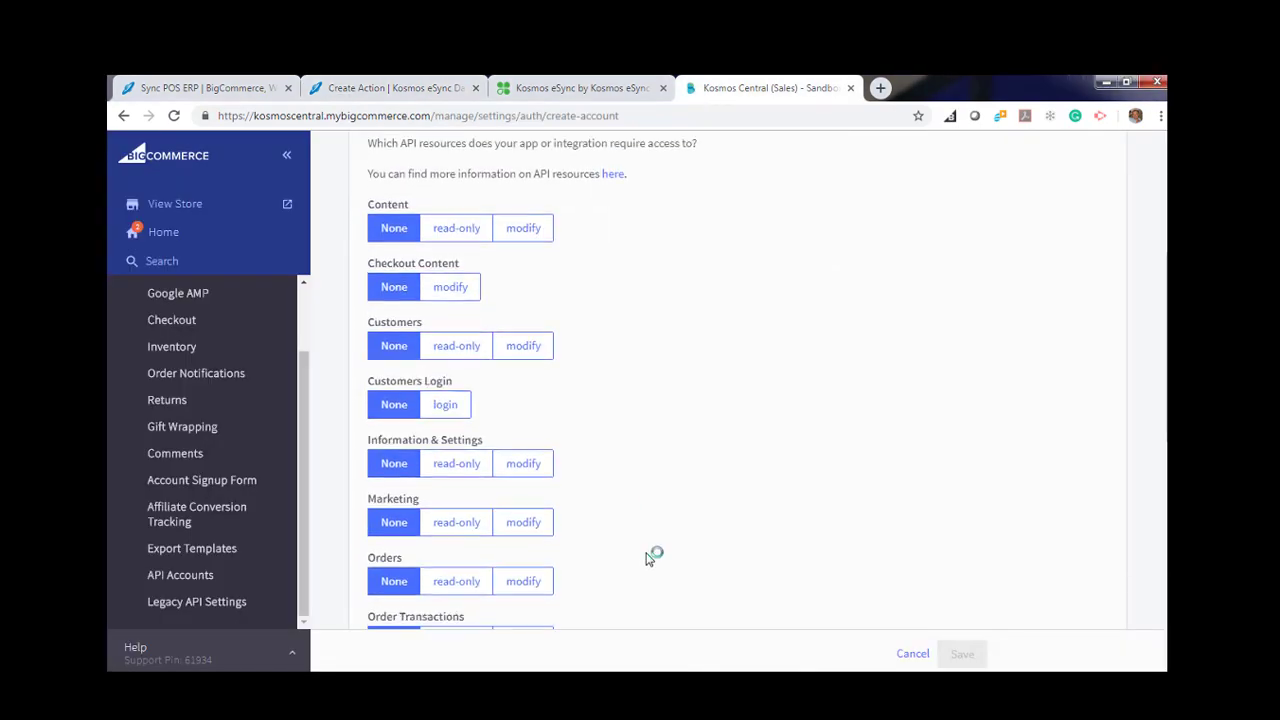
{"action": "left_click", "coordinate": [523, 345]}
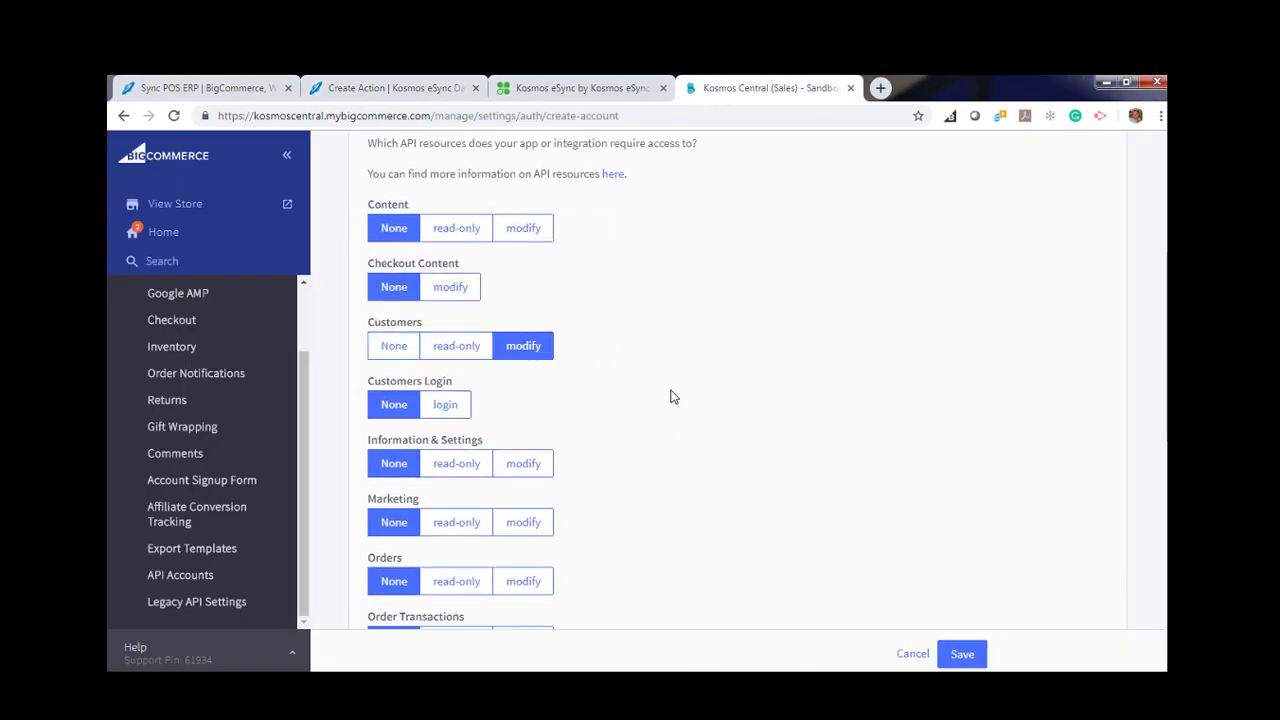
{"action": "scroll", "coordinate": [677, 415], "scroll_direction": "down", "scroll_amount": 1}
{"action": "scroll", "coordinate": [677, 415], "scroll_direction": "down", "scroll_amount": 2}
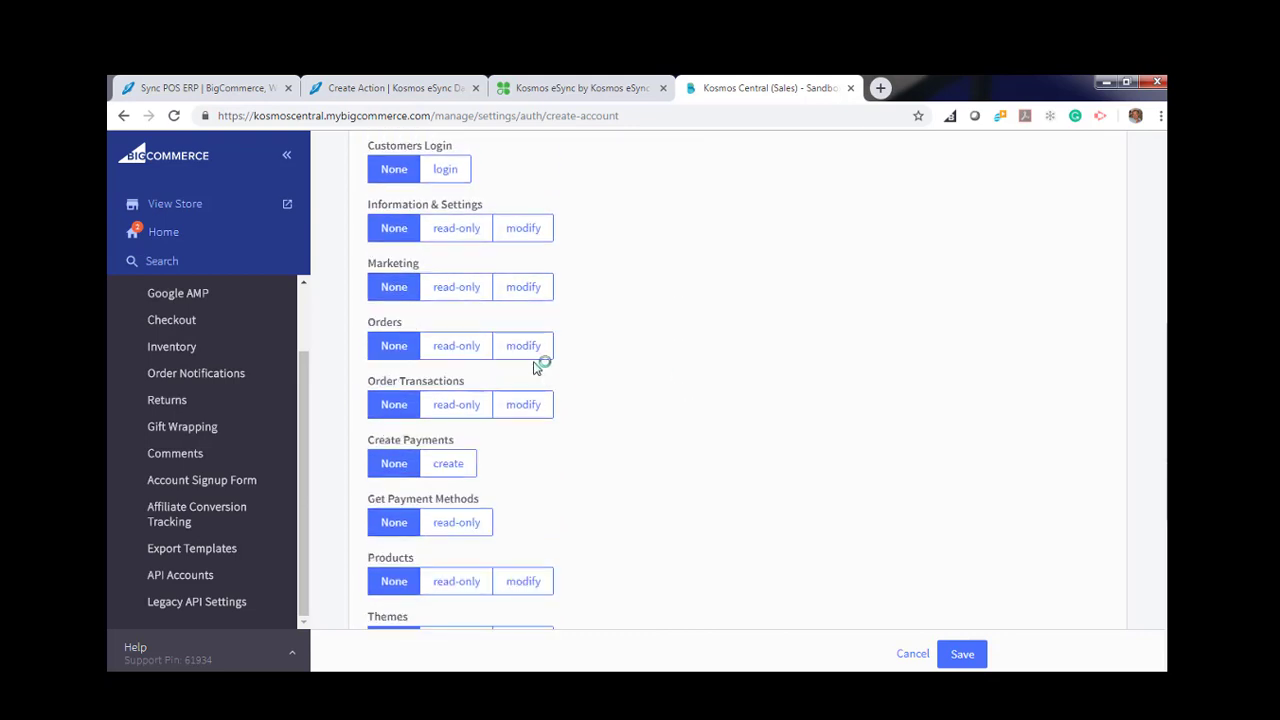
{"action": "left_click", "coordinate": [523, 345]}
{"action": "left_click", "coordinate": [523, 404]}
{"action": "scroll", "coordinate": [666, 480], "scroll_direction": "down", "scroll_amount": 2}
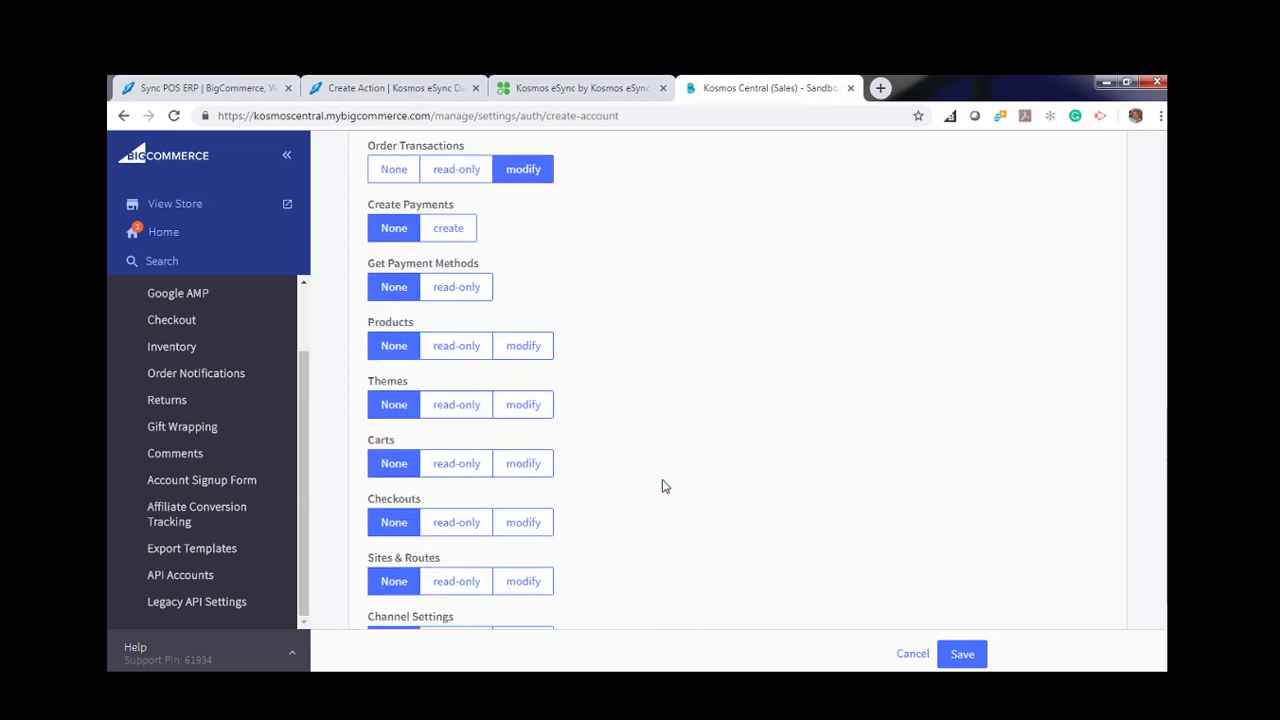
{"action": "left_click", "coordinate": [523, 346]}
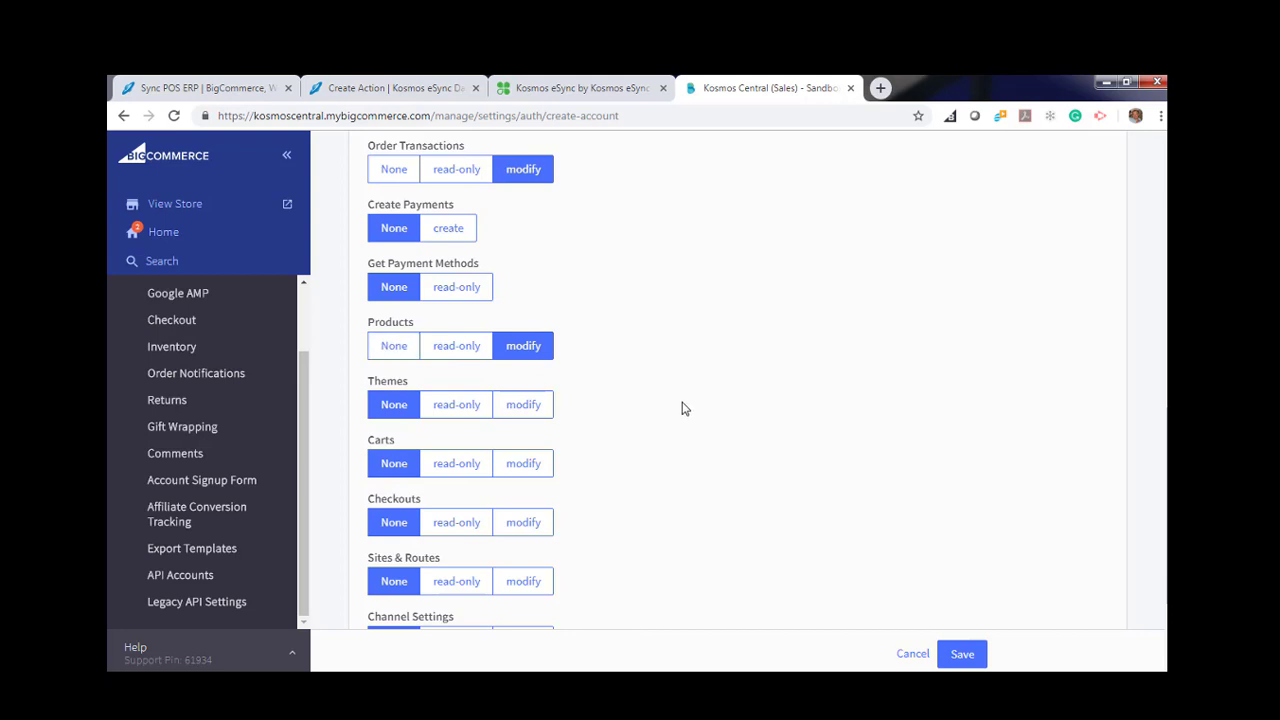
{"action": "left_click", "coordinate": [962, 654]}
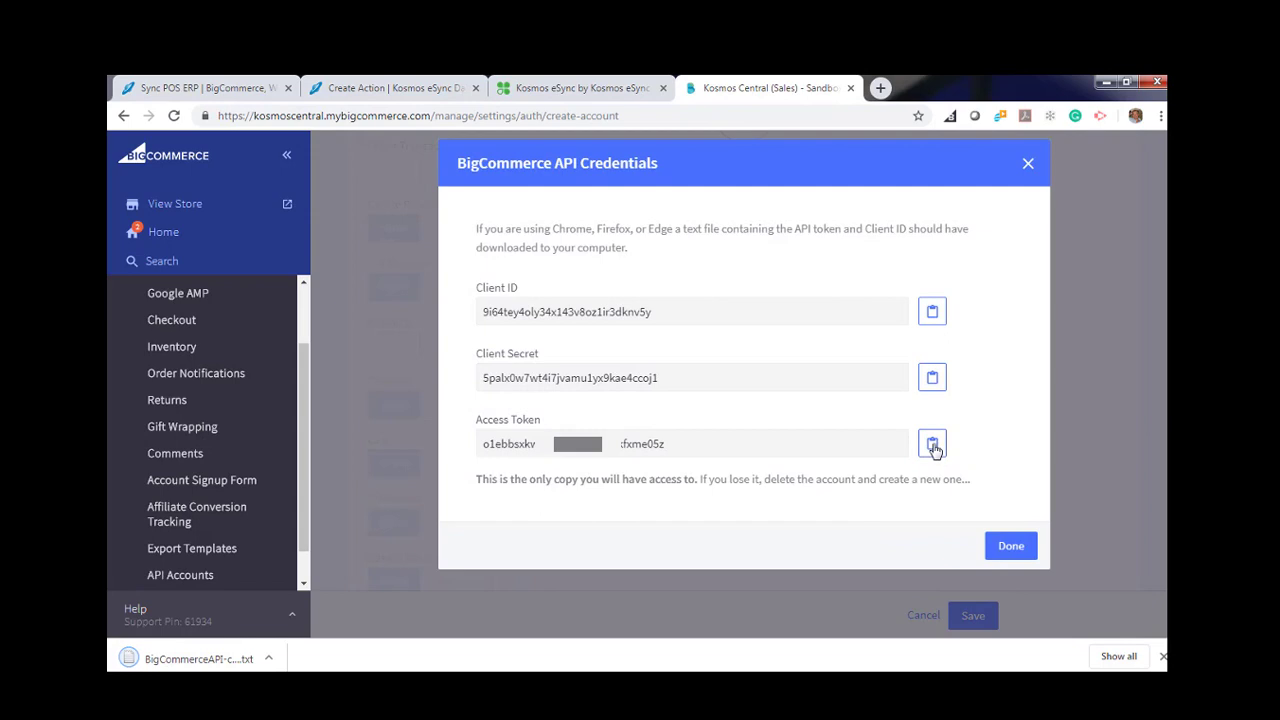
{"action": "left_click", "coordinate": [932, 450]}
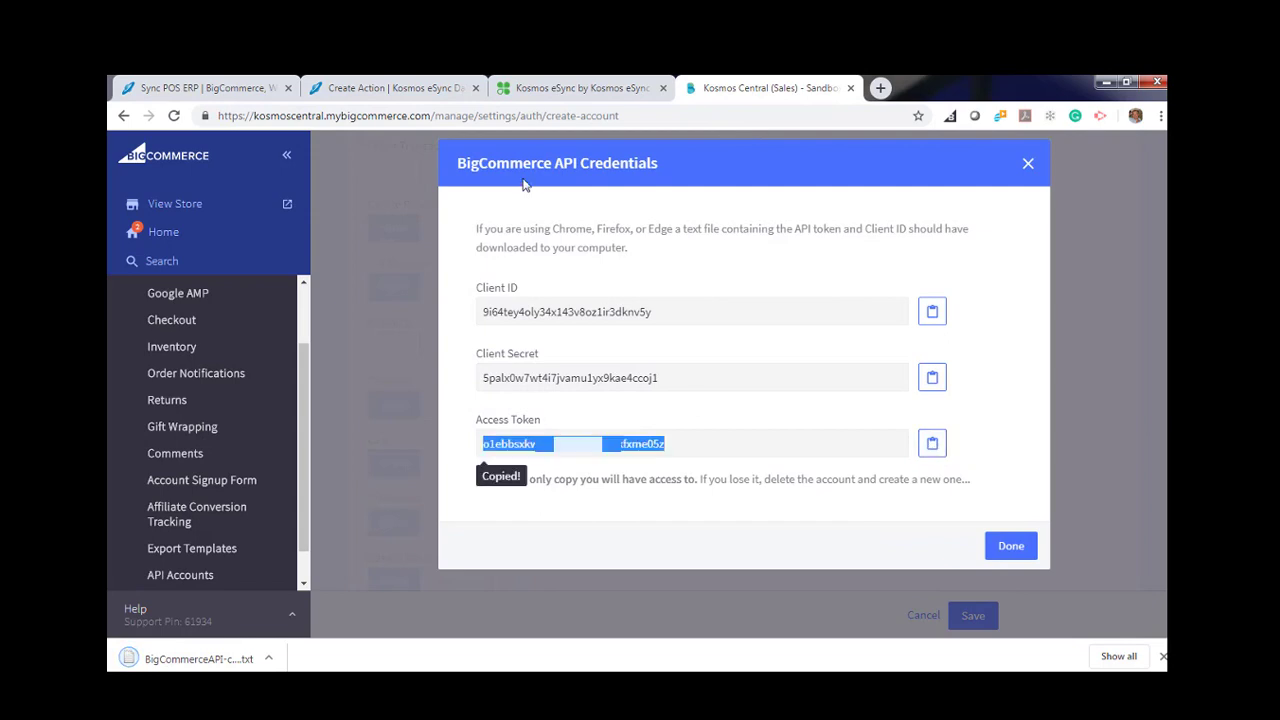
Paste the access token into eSync and submit the BigCommerce access details
{"action": "left_click", "coordinate": [408, 93]}
{"action": "right_click", "coordinate": [406, 437]}
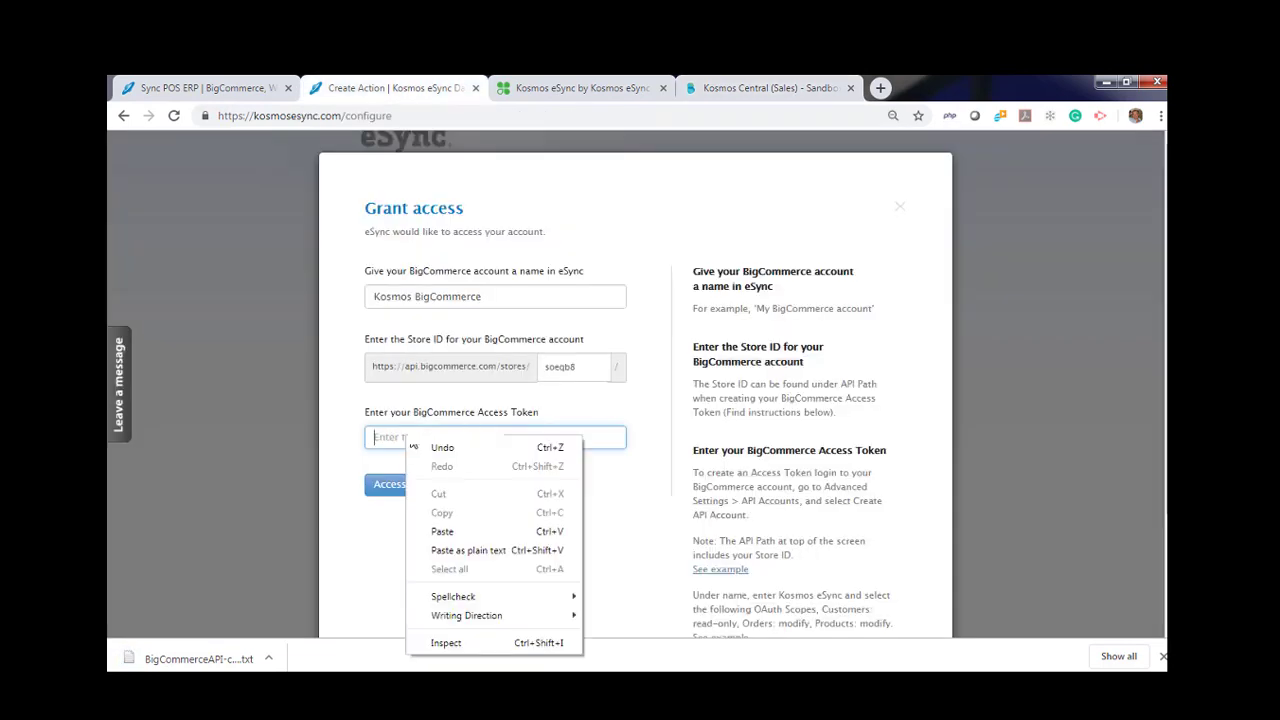
{"action": "left_click", "coordinate": [447, 532]}
{"action": "left_click", "coordinate": [409, 487]}
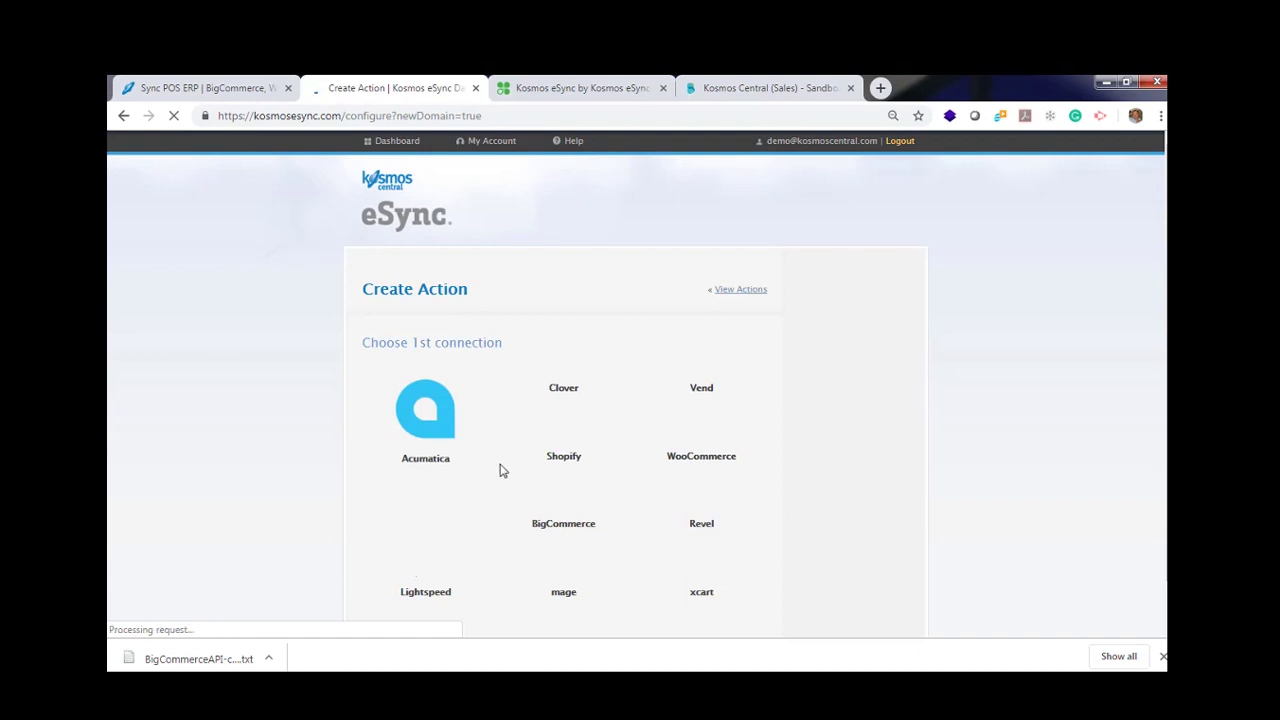
Connect Kosmos BigCommerce and Portland Clover as the action's two accounts
{"action": "left_click", "coordinate": [700, 548]}
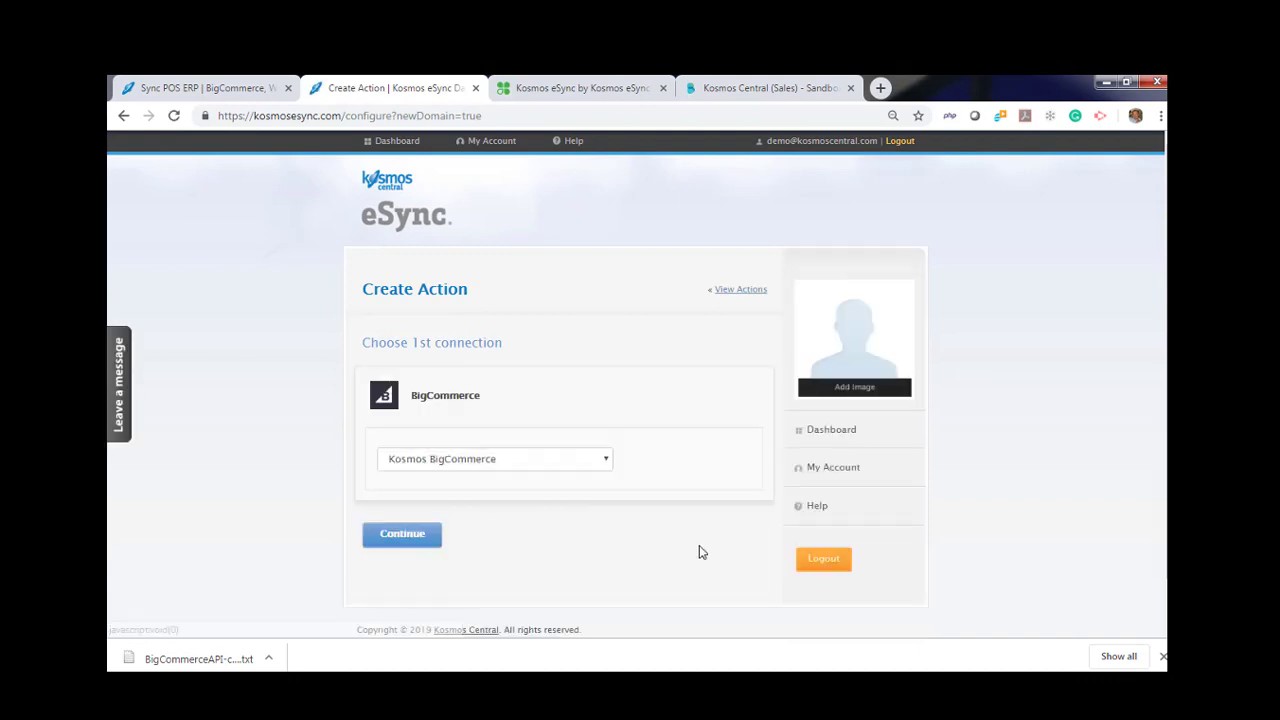
{"action": "left_click", "coordinate": [506, 459]}
{"action": "left_click", "coordinate": [485, 494]}
{"action": "left_click", "coordinate": [405, 535]}
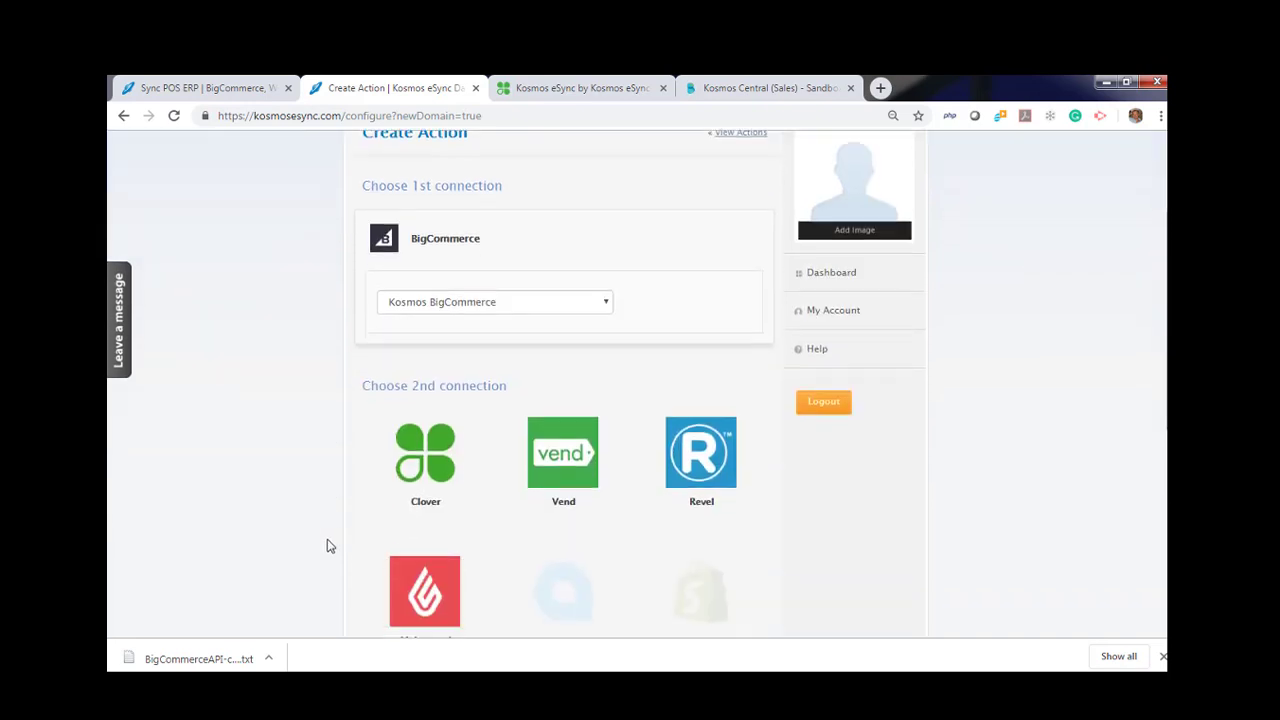
{"action": "left_click", "coordinate": [439, 465]}
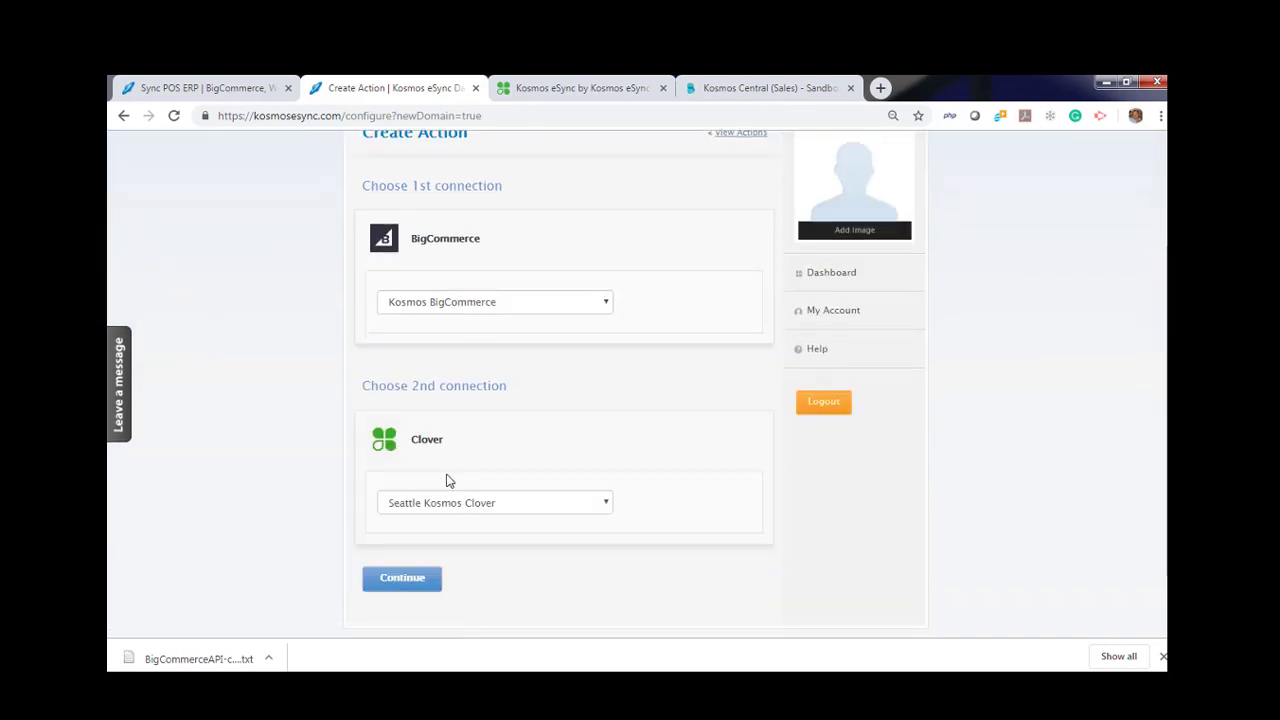
{"action": "left_click", "coordinate": [480, 508]}
{"action": "left_click", "coordinate": [466, 572]}
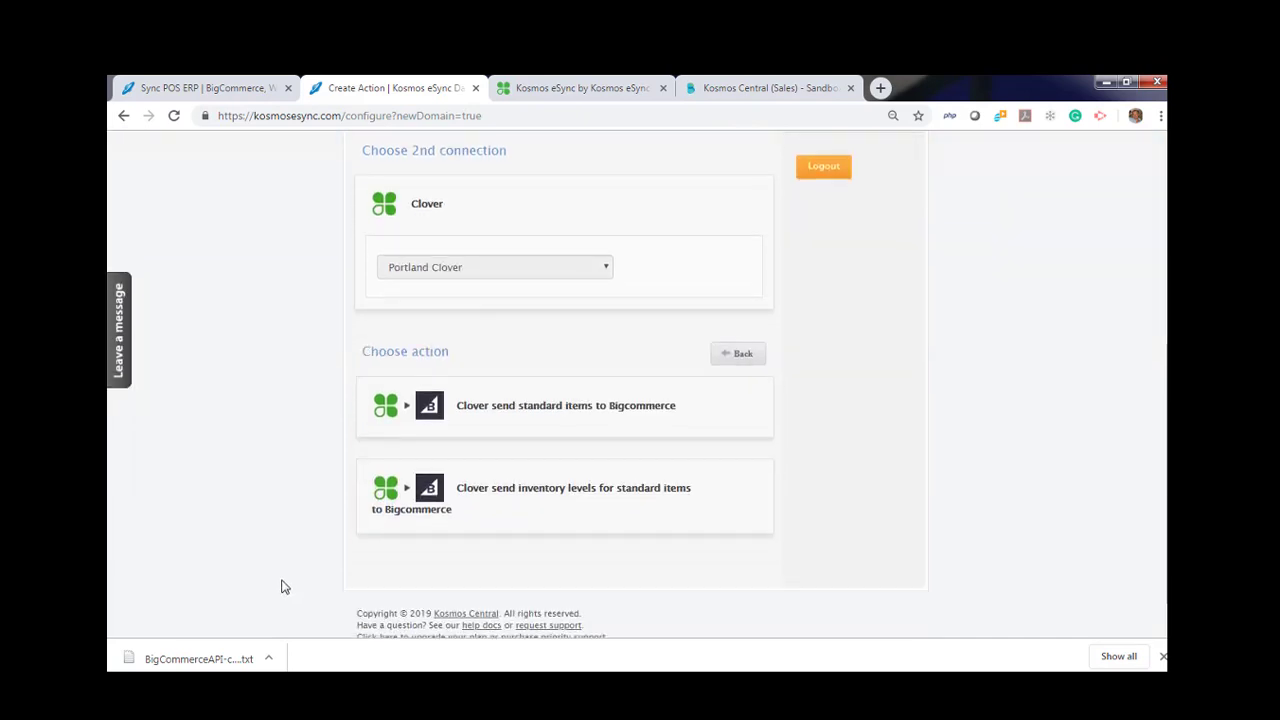
Save the send standard items action as 'Clover Portland send standard items to Bigcommerce'
{"action": "left_click", "coordinate": [484, 413]}
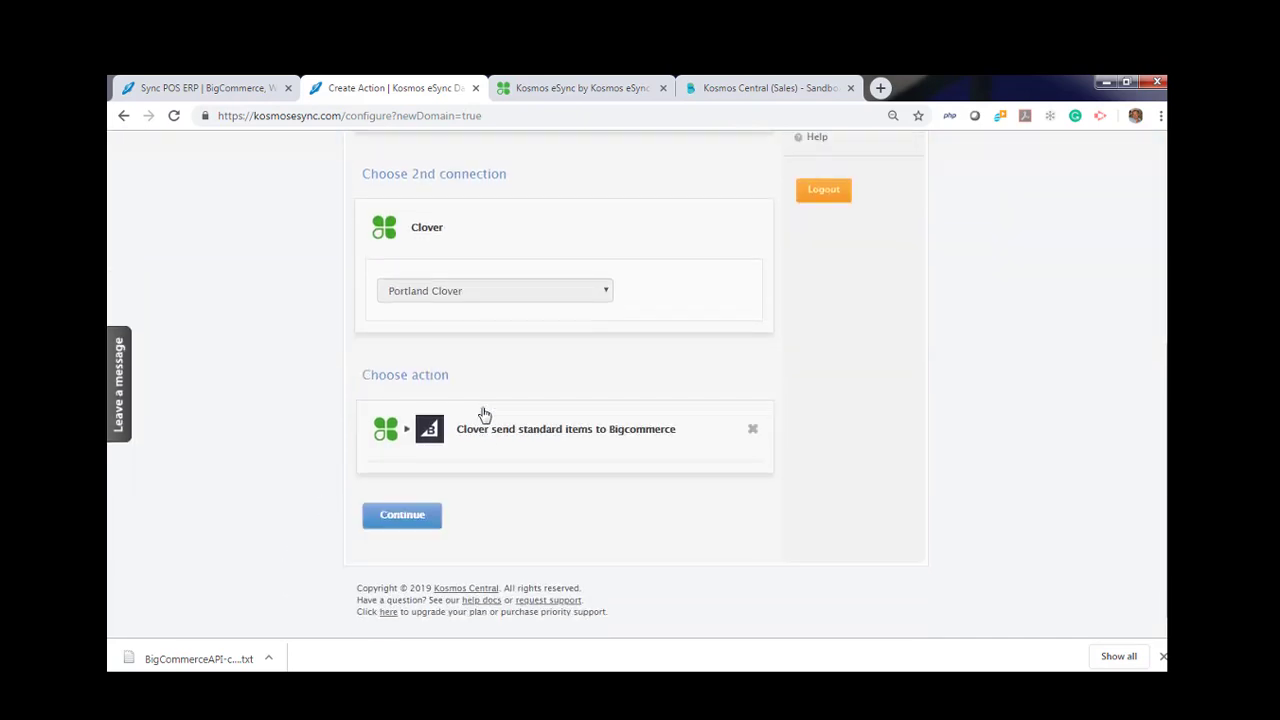
{"action": "left_click", "coordinate": [402, 518]}
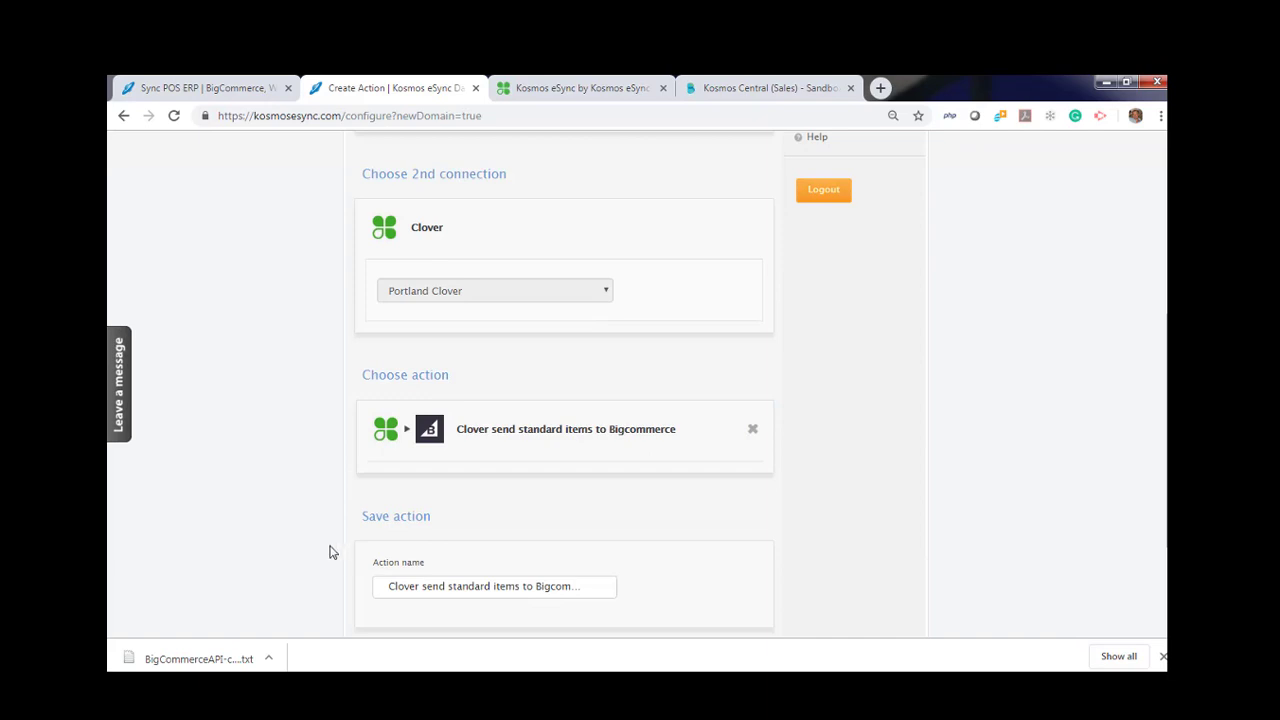
{"action": "triple_click", "coordinate": [420, 507]}
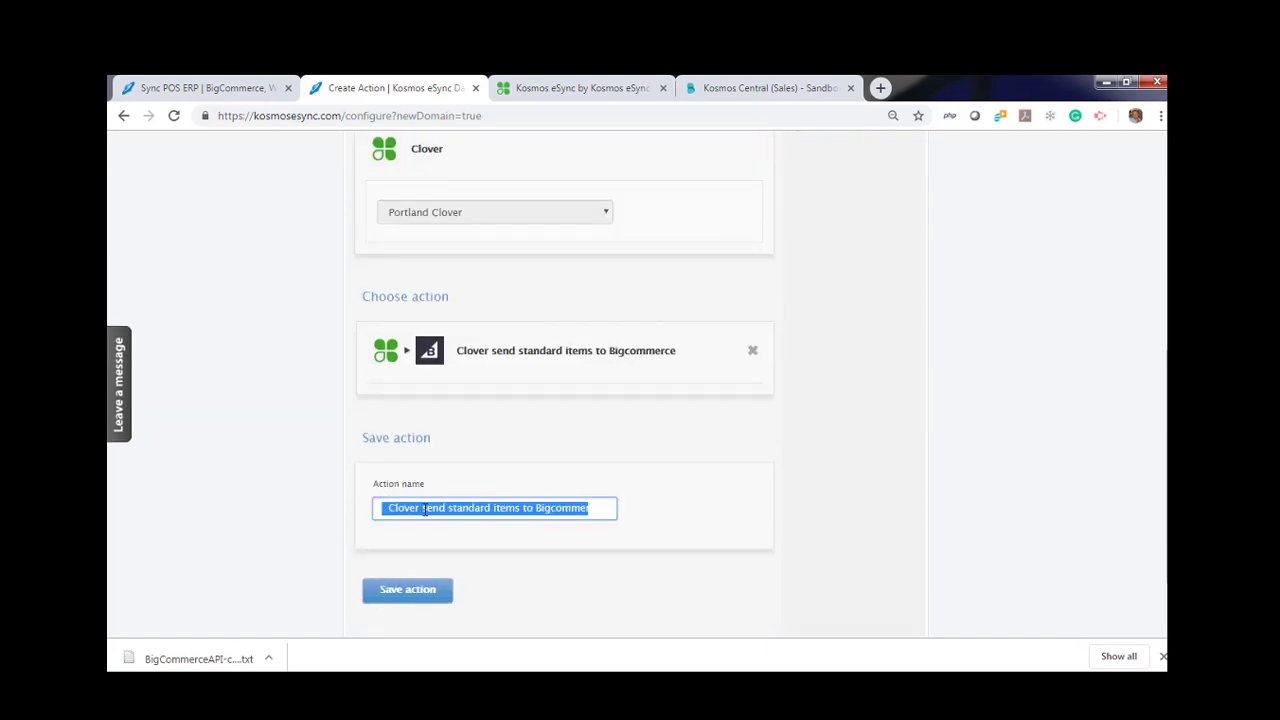
{"action": "left_click", "coordinate": [424, 509]}
{"action": "type", "text": "Portland"}
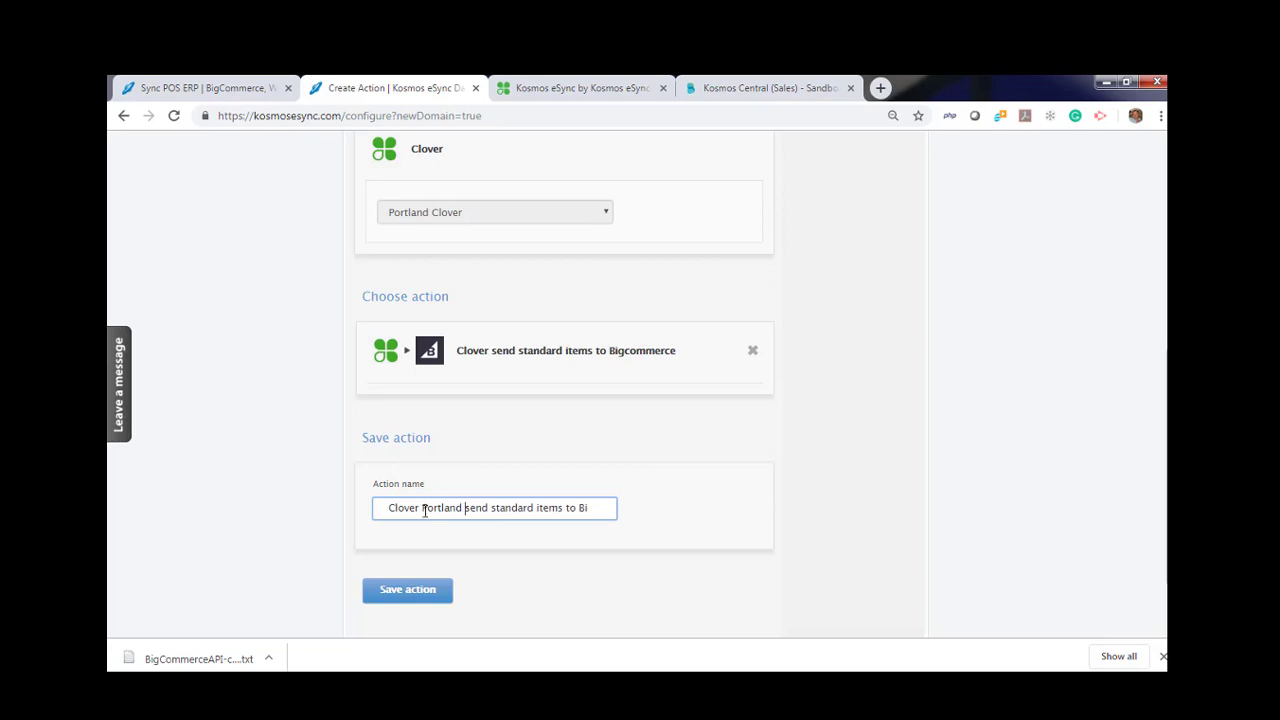
{"action": "left_click", "coordinate": [420, 590]}
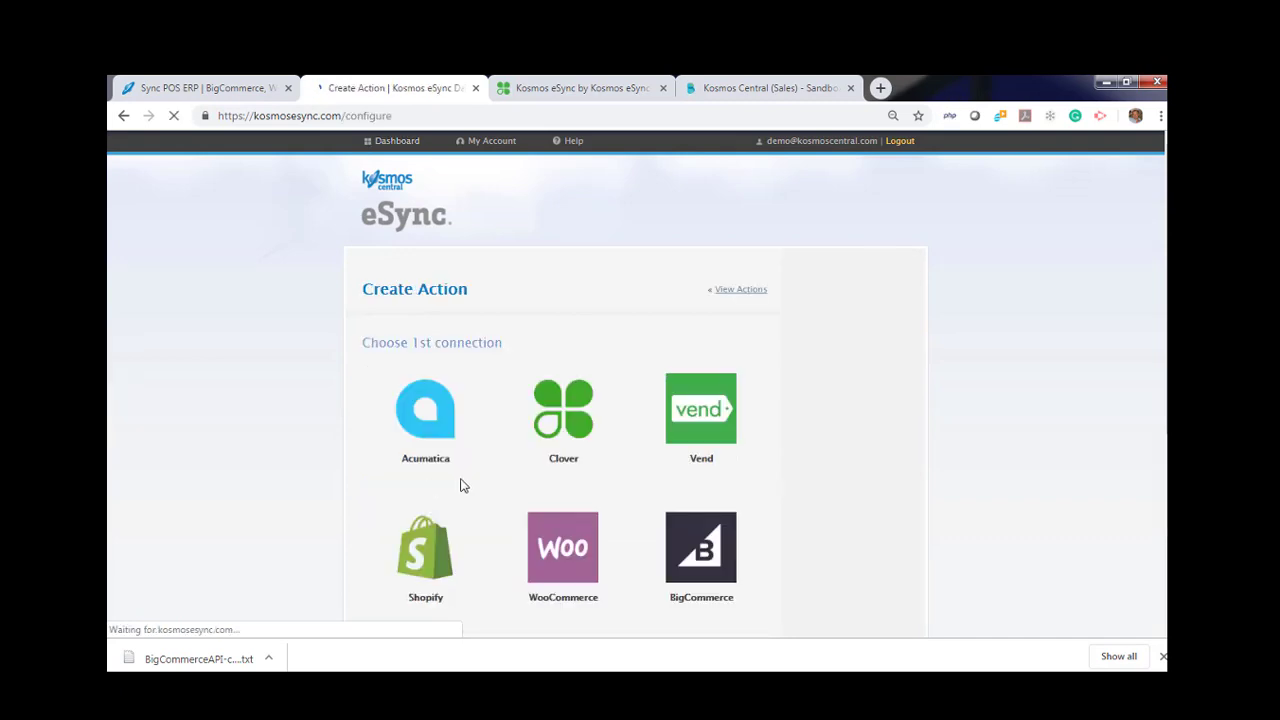
Connect Portland Clover to BigCommerce for a new action
{"action": "left_click", "coordinate": [566, 424]}
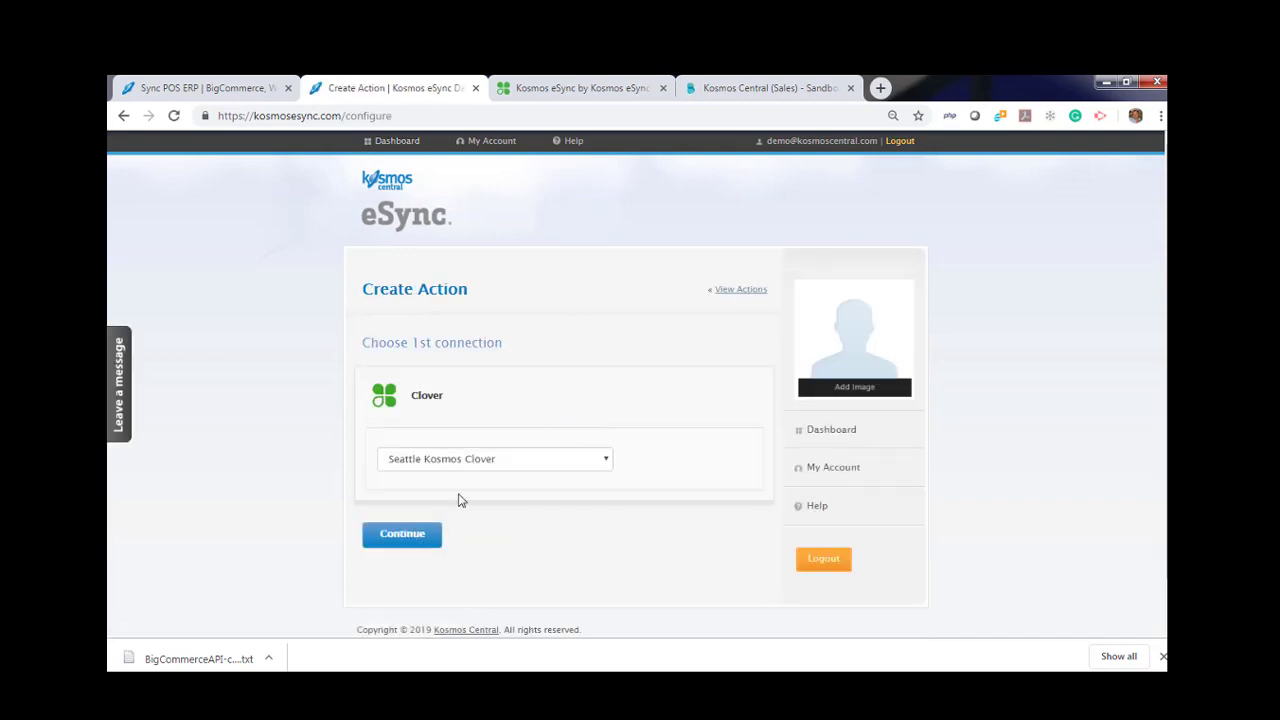
{"action": "left_click", "coordinate": [470, 465]}
{"action": "left_click", "coordinate": [458, 529]}
{"action": "left_click", "coordinate": [414, 537]}
{"action": "scroll", "coordinate": [757, 419], "scroll_direction": "down", "scroll_amount": 2}
{"action": "left_click", "coordinate": [705, 385]}
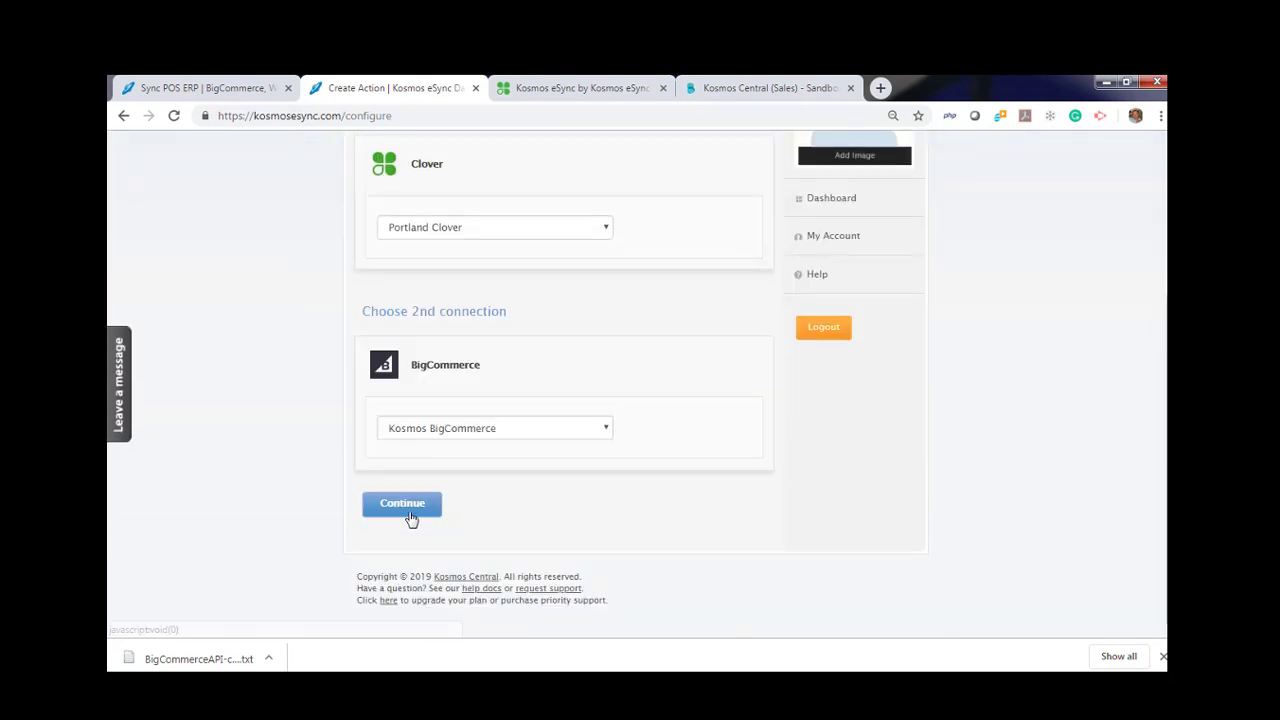
{"action": "left_click", "coordinate": [407, 507]}
Save the inventory levels action, inserting 'Portland' into its name
{"action": "scroll", "coordinate": [310, 516], "scroll_direction": "down", "scroll_amount": 2}
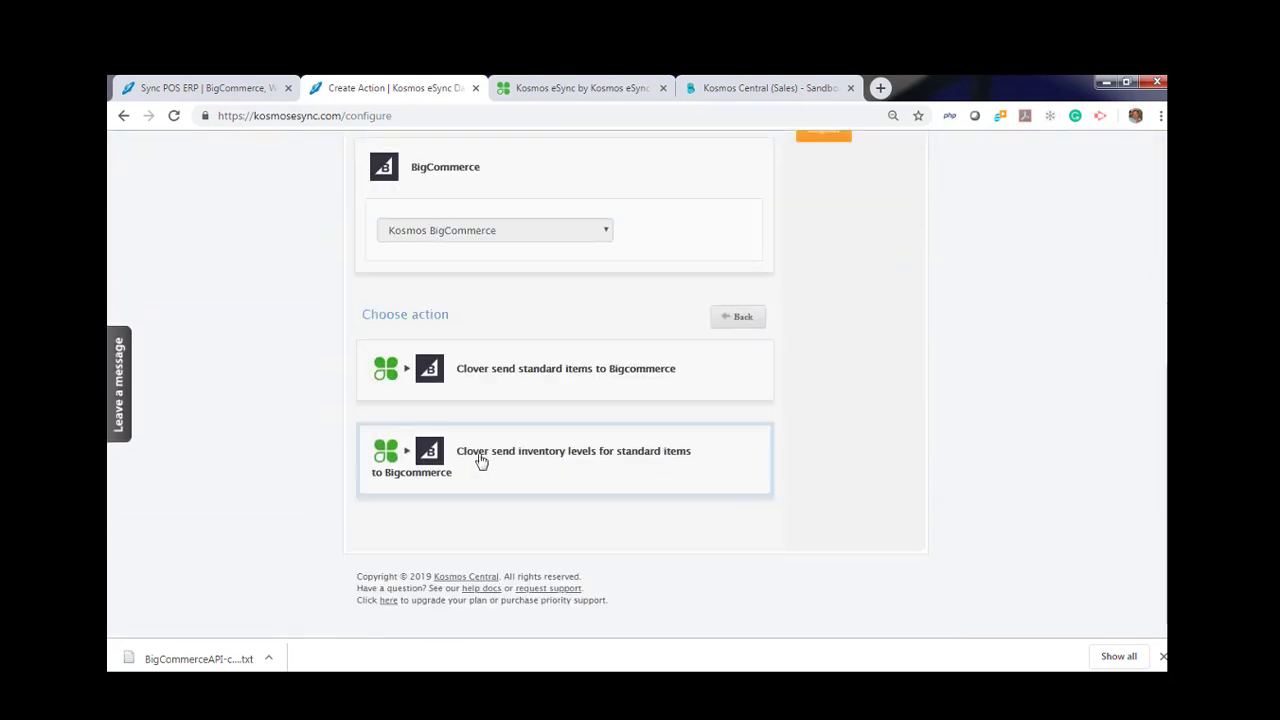
{"action": "left_click", "coordinate": [477, 457]}
{"action": "left_click", "coordinate": [410, 515]}
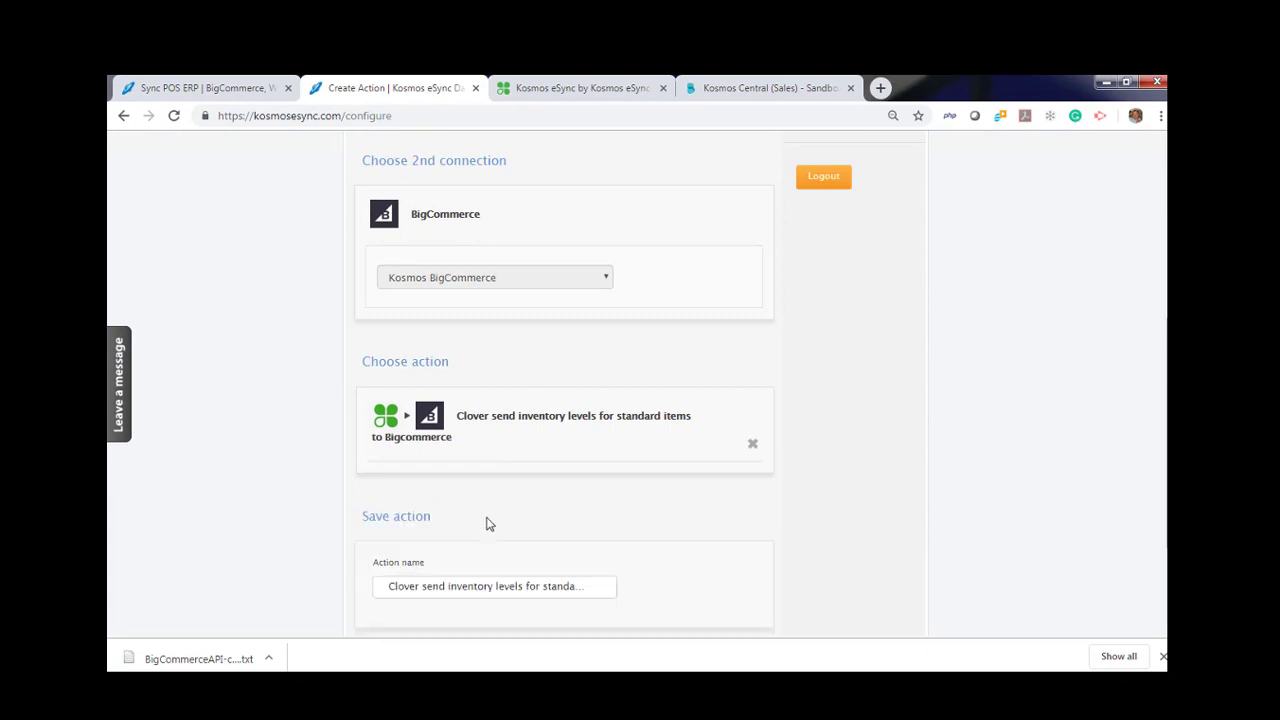
{"action": "left_click", "coordinate": [424, 508]}
{"action": "type", "text": "Portland"}
{"action": "left_click", "coordinate": [408, 590]}
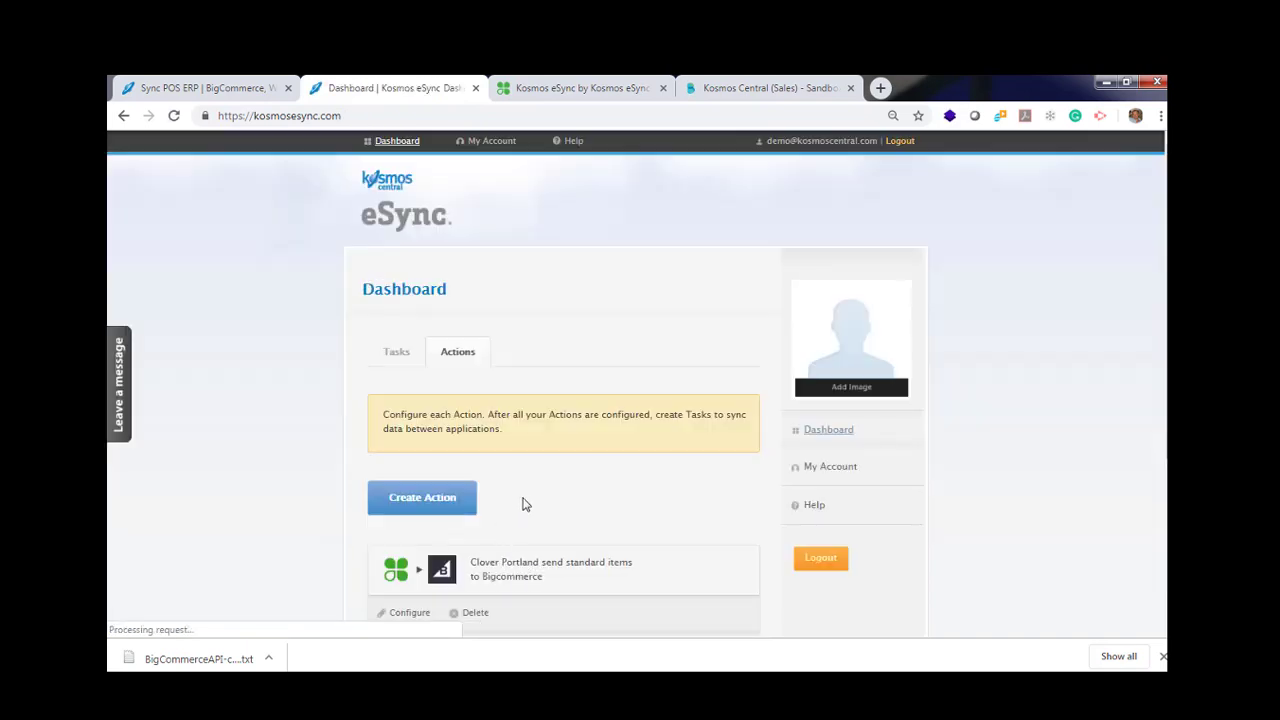
{"action": "scroll", "coordinate": [560, 490], "scroll_direction": "down", "scroll_amount": 3}
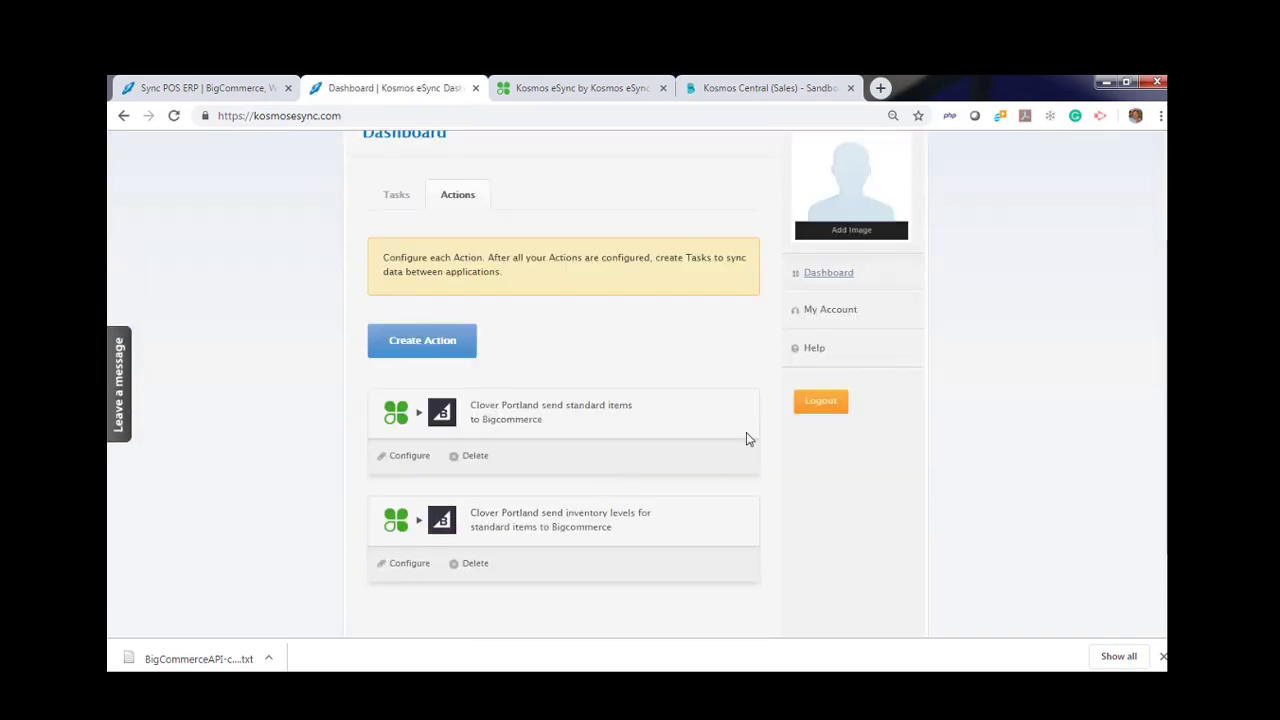
Set the standard items action's Clover start date to May 16
{"action": "left_click", "coordinate": [408, 457]}
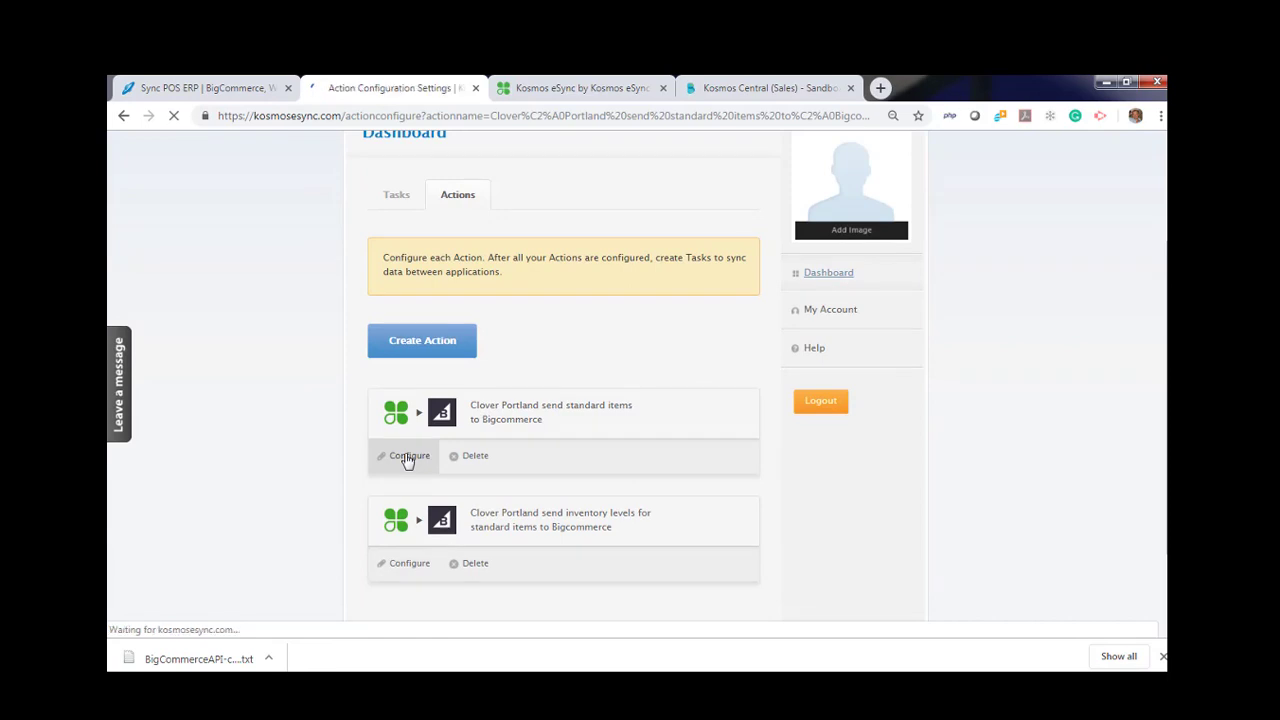
{"action": "left_click", "coordinate": [698, 404]}
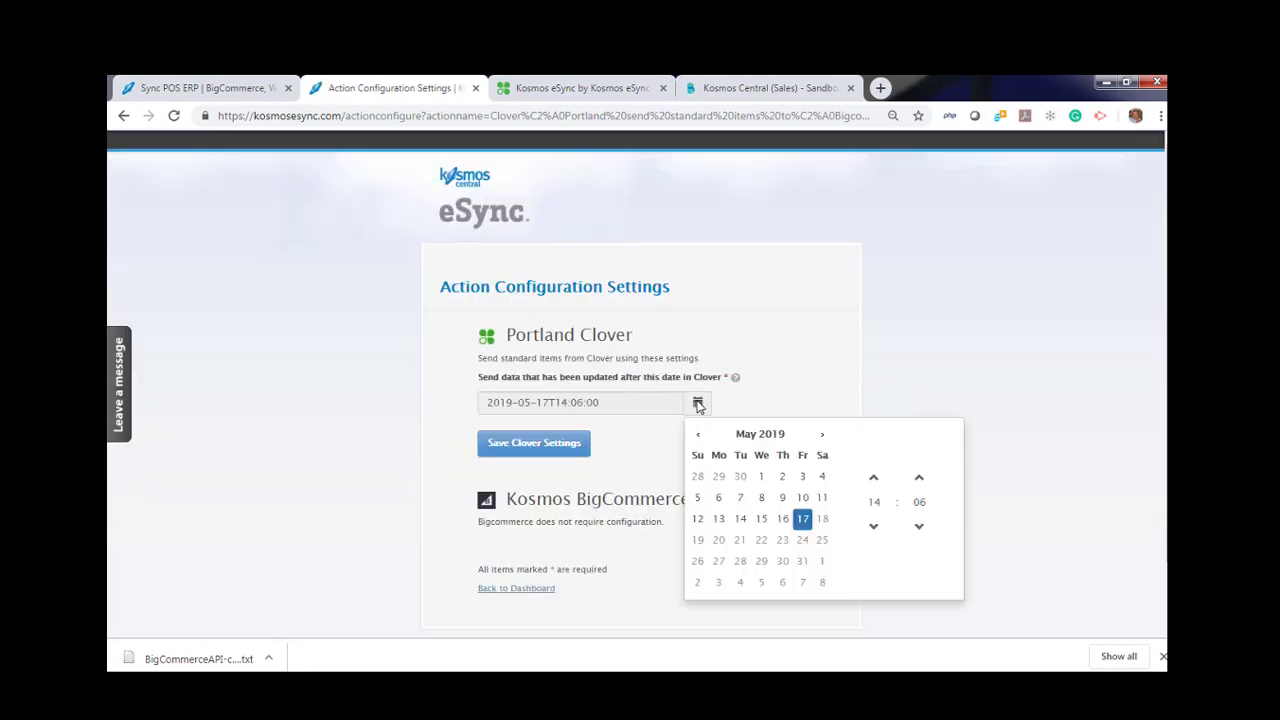
{"action": "left_click", "coordinate": [782, 520]}
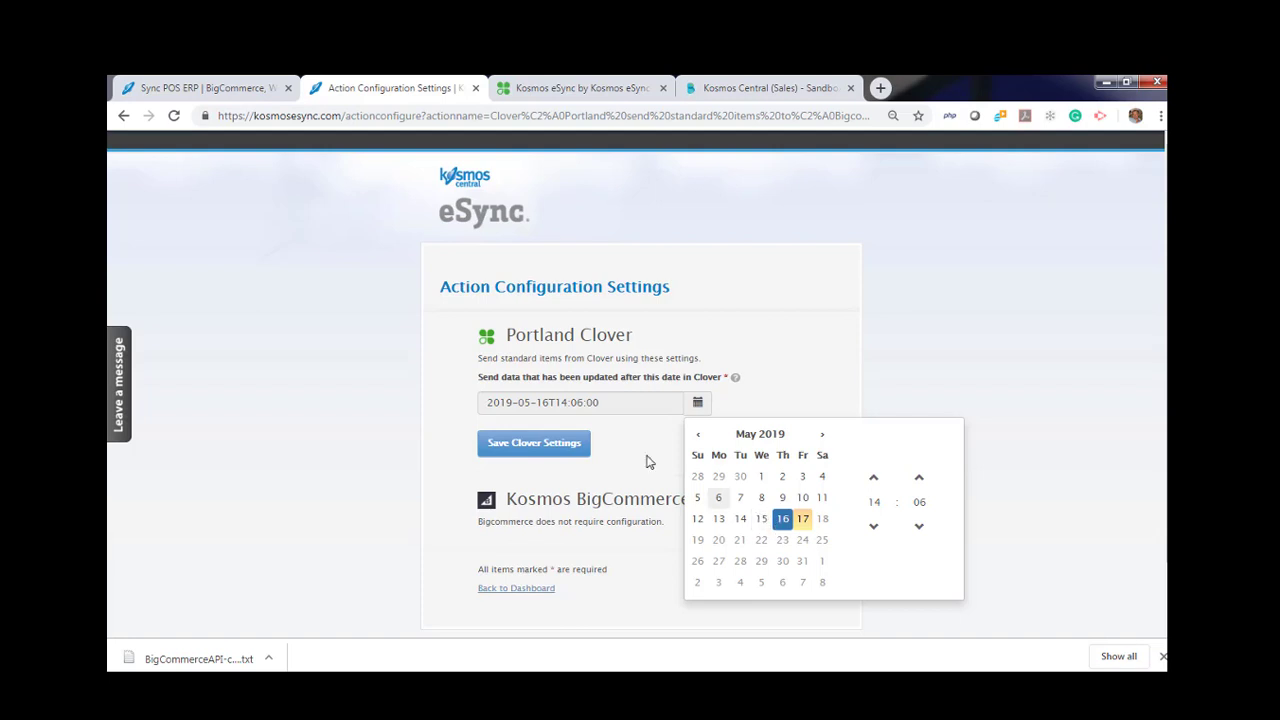
{"action": "left_click", "coordinate": [534, 446]}
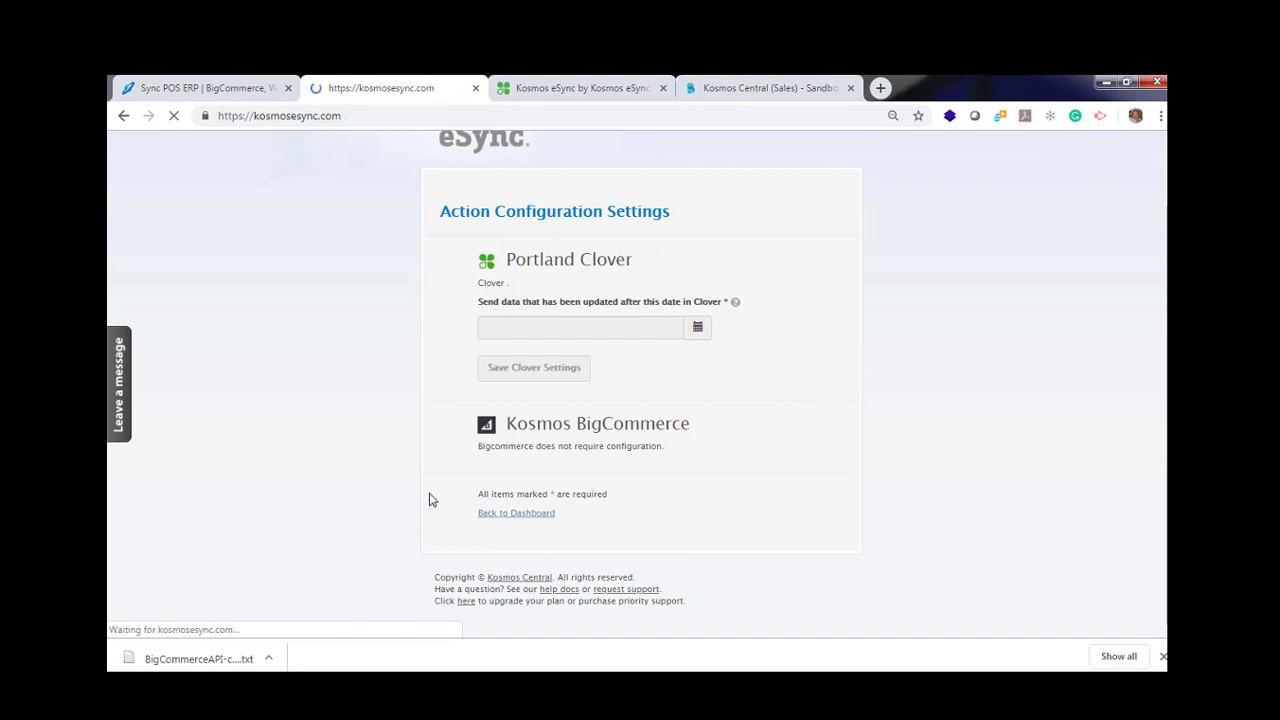
Set the inventory levels action's Clover start date to May 16
{"action": "left_click", "coordinate": [457, 352]}
{"action": "scroll", "coordinate": [320, 461], "scroll_direction": "down", "scroll_amount": 3}
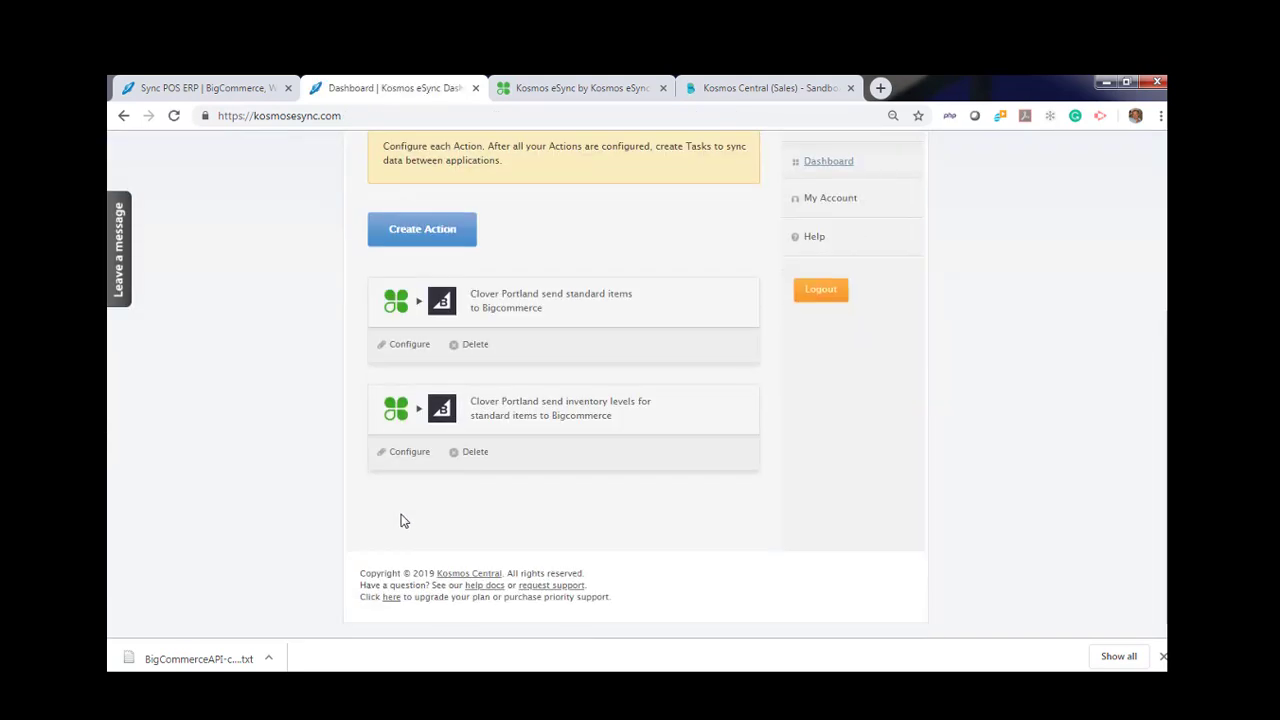
{"action": "left_click", "coordinate": [409, 453]}
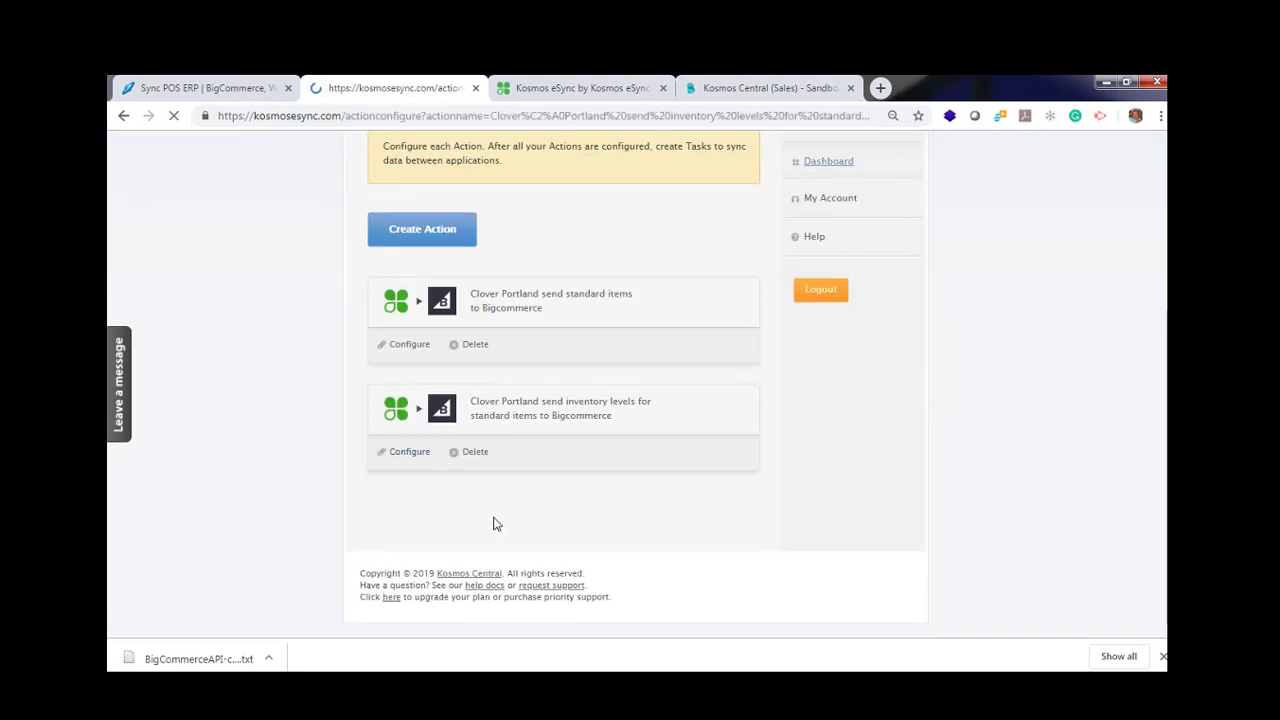
{"action": "left_click", "coordinate": [697, 403]}
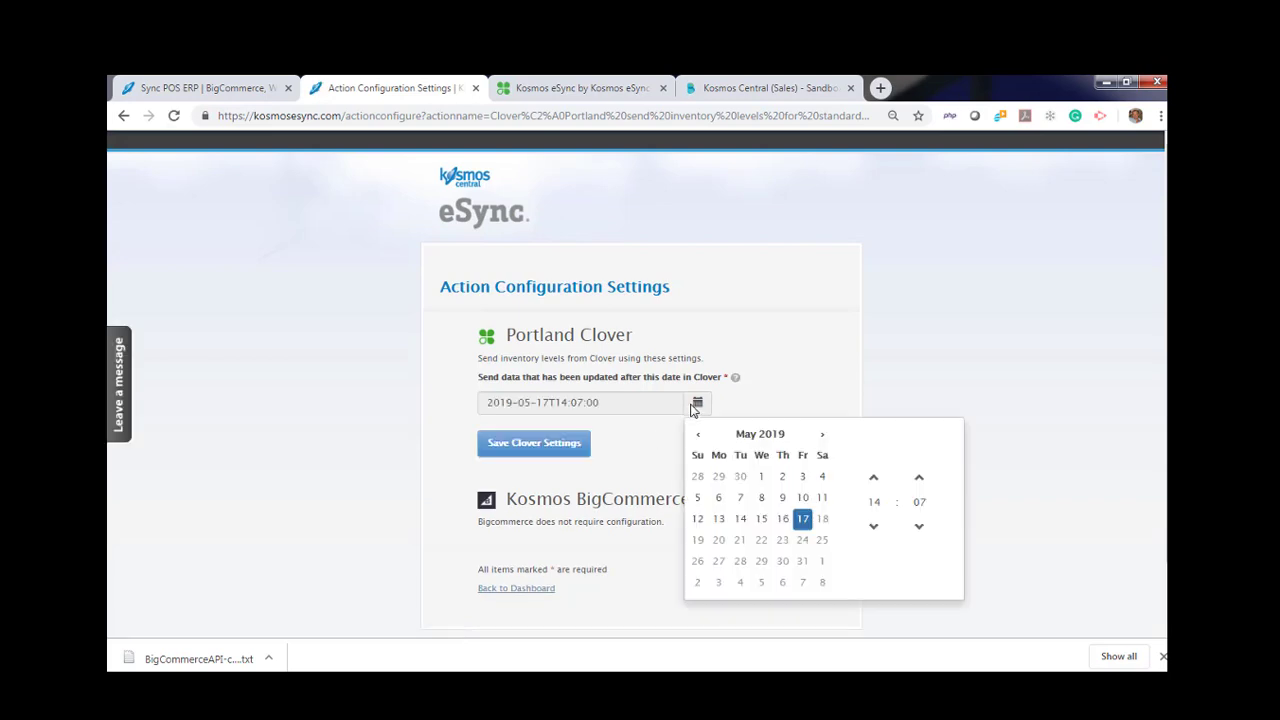
{"action": "left_click", "coordinate": [781, 519]}
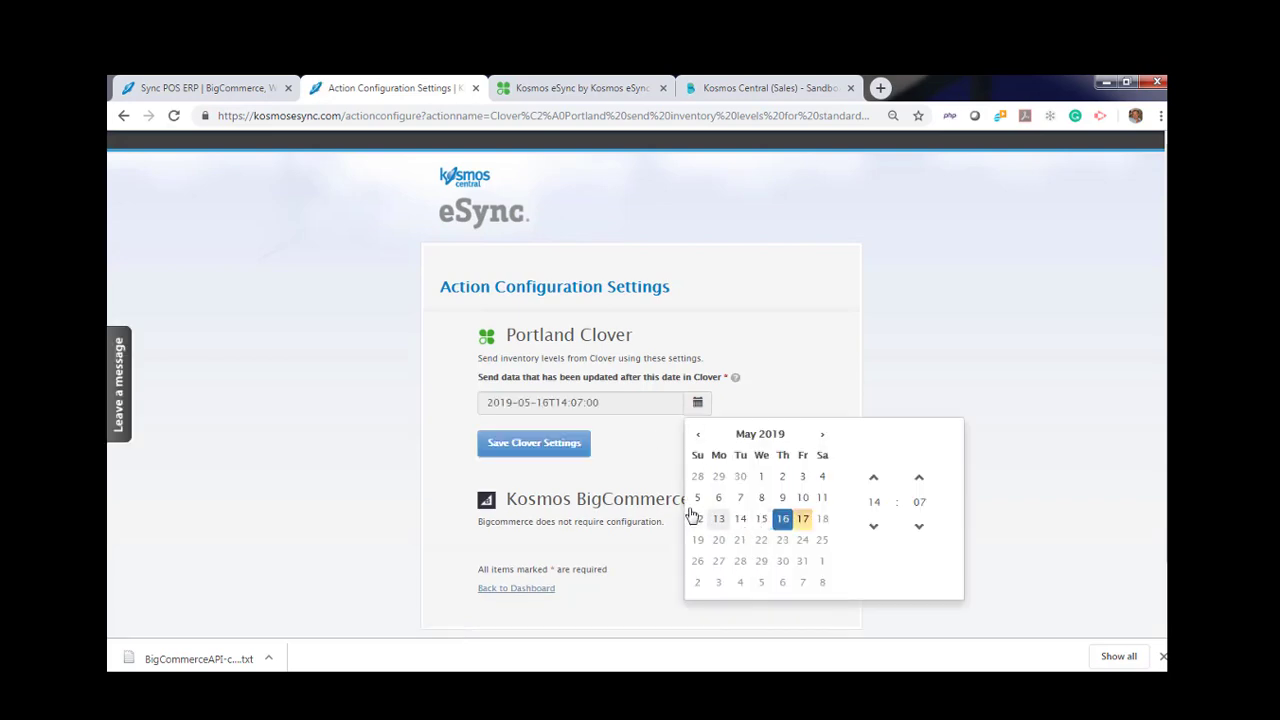
{"action": "left_click", "coordinate": [546, 446]}
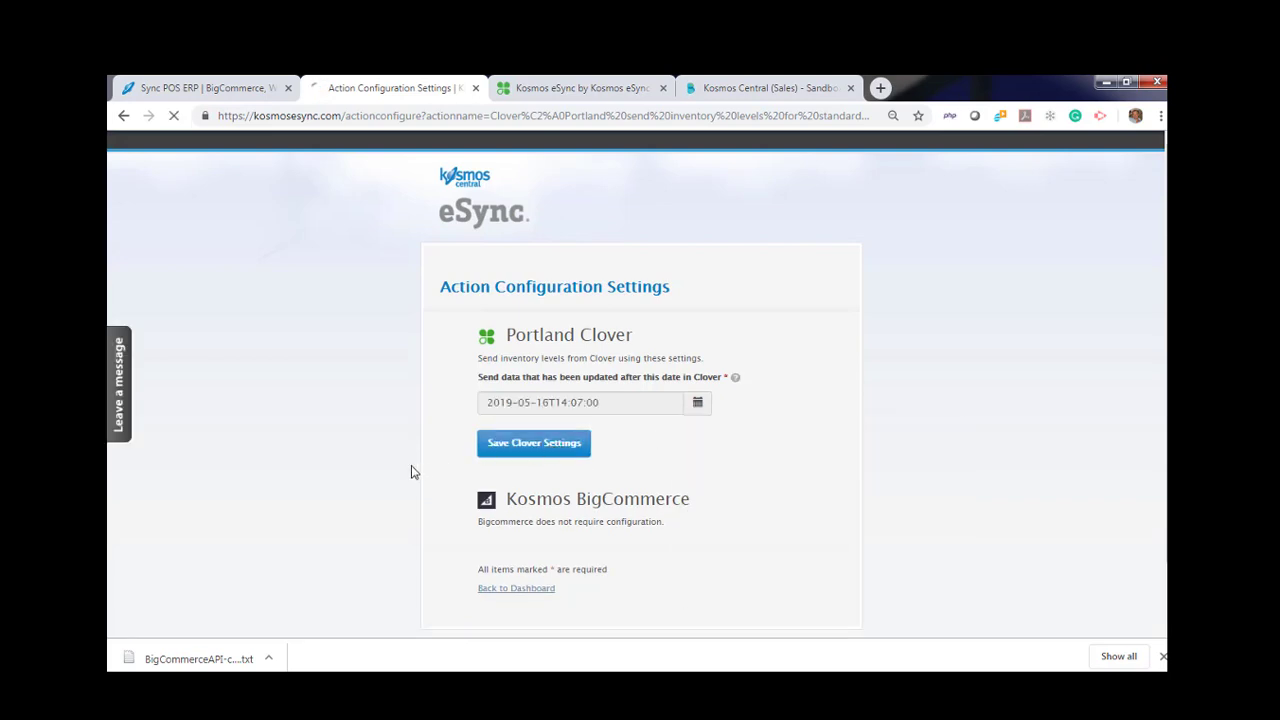
Reopen the standard items action's settings to verify the saved date
{"action": "left_click", "coordinate": [517, 590]}
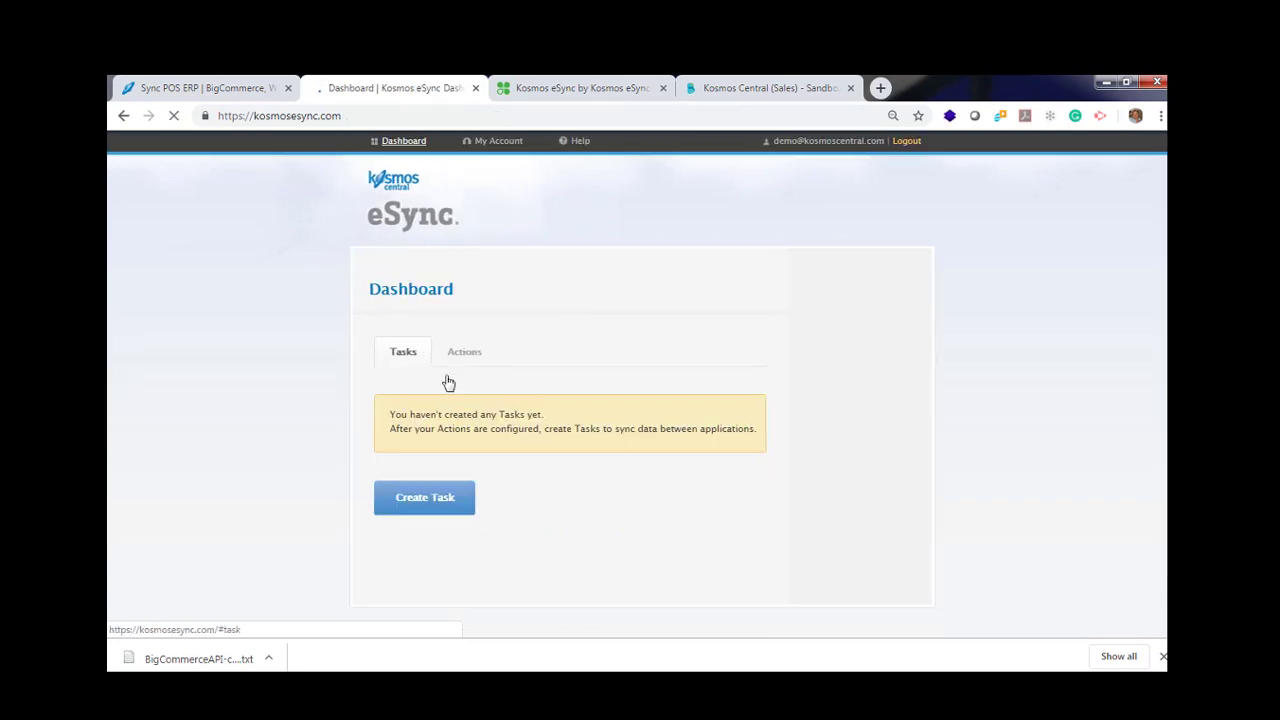
{"action": "left_click", "coordinate": [462, 356]}
{"action": "scroll", "coordinate": [351, 486], "scroll_direction": "down", "scroll_amount": 3}
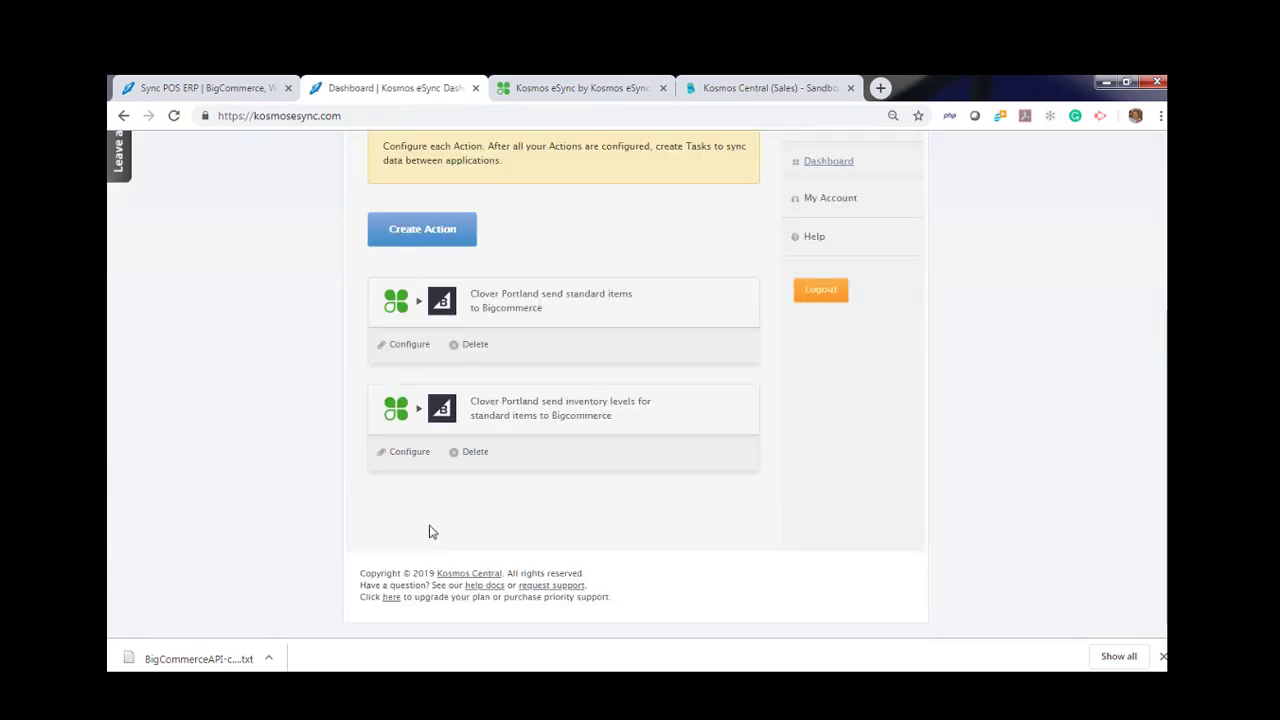
{"action": "left_click", "coordinate": [406, 345]}
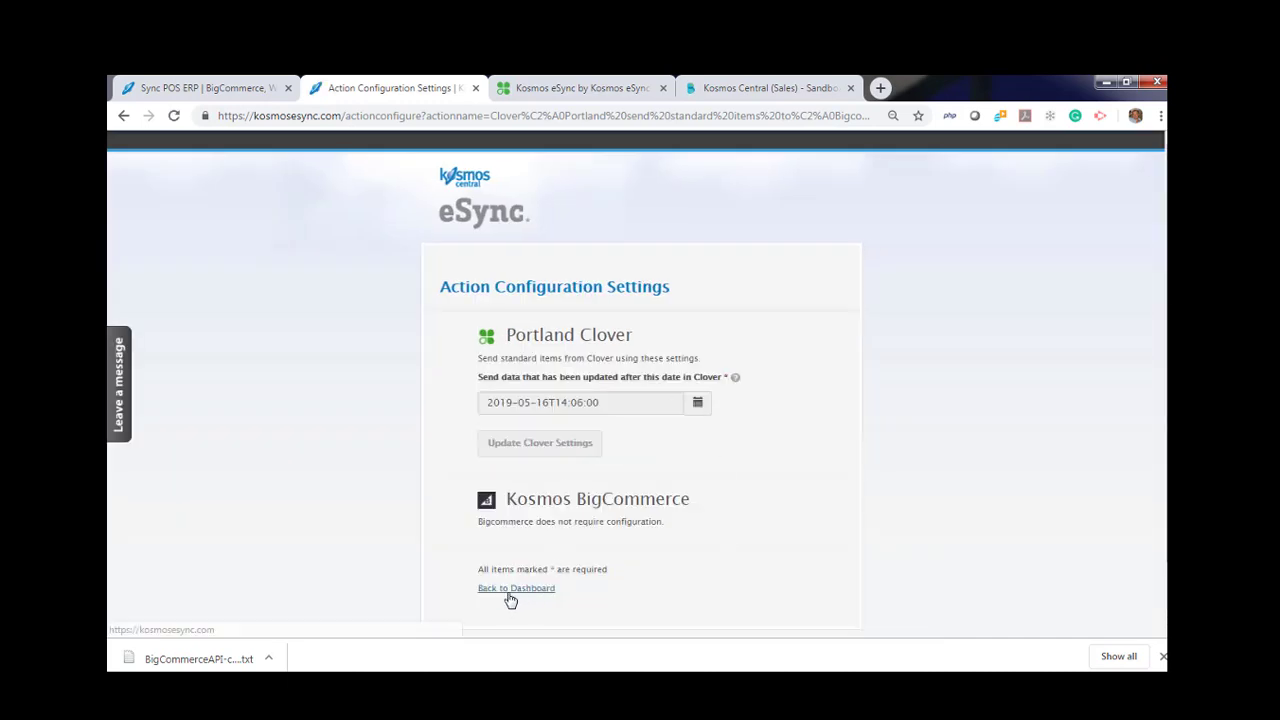
Save a task 'Portland Clover Send Standard to BC' containing the standard items action
{"action": "left_click", "coordinate": [480, 590]}
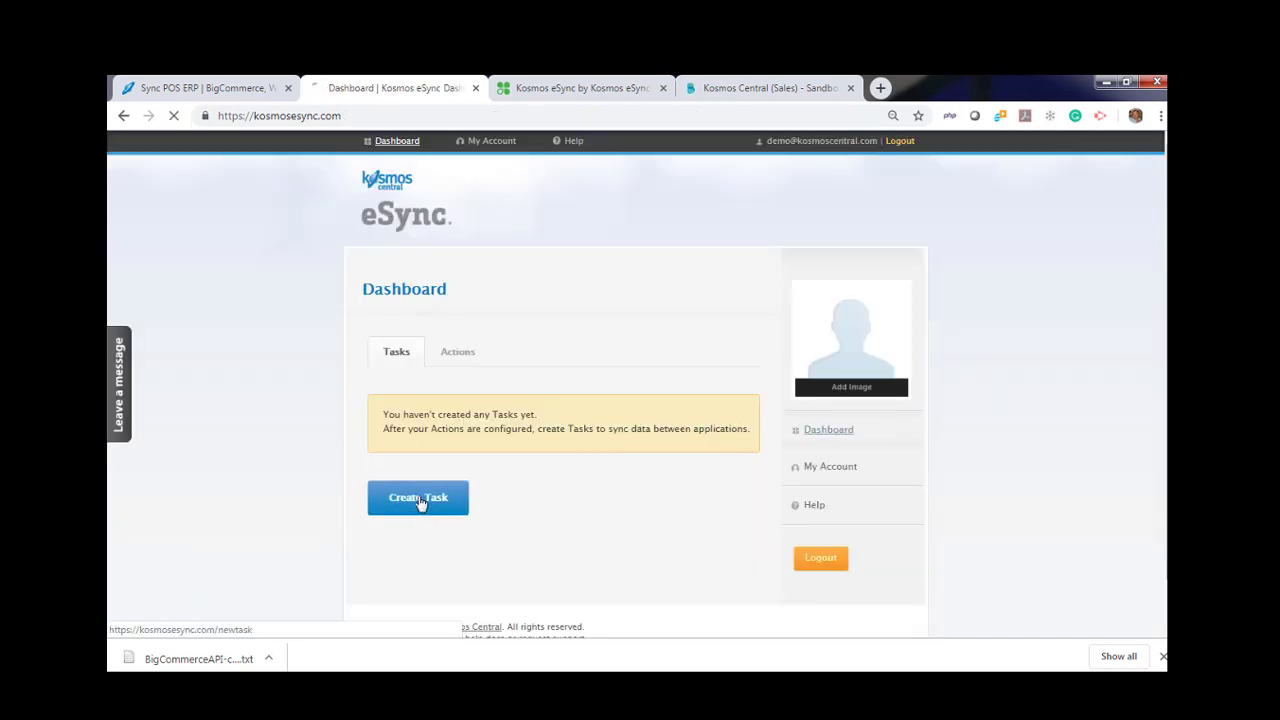
{"action": "left_click", "coordinate": [420, 500]}
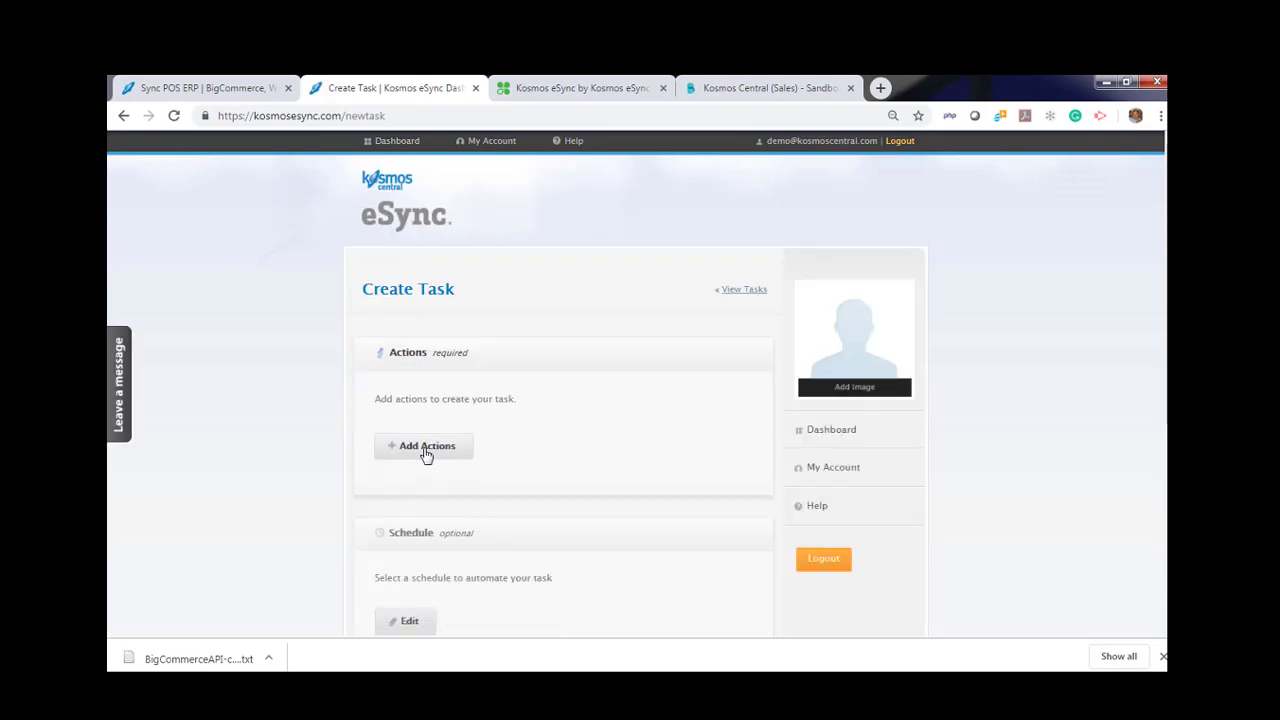
{"action": "left_click", "coordinate": [426, 449]}
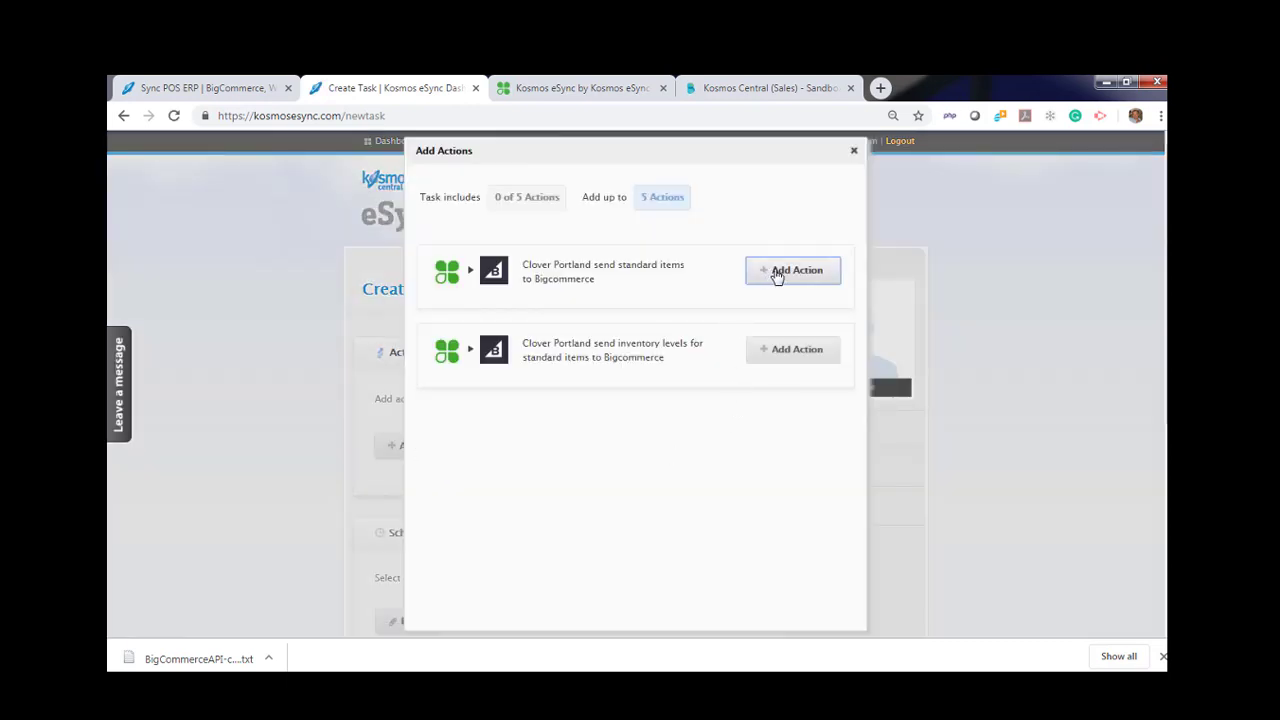
{"action": "left_click", "coordinate": [853, 151]}
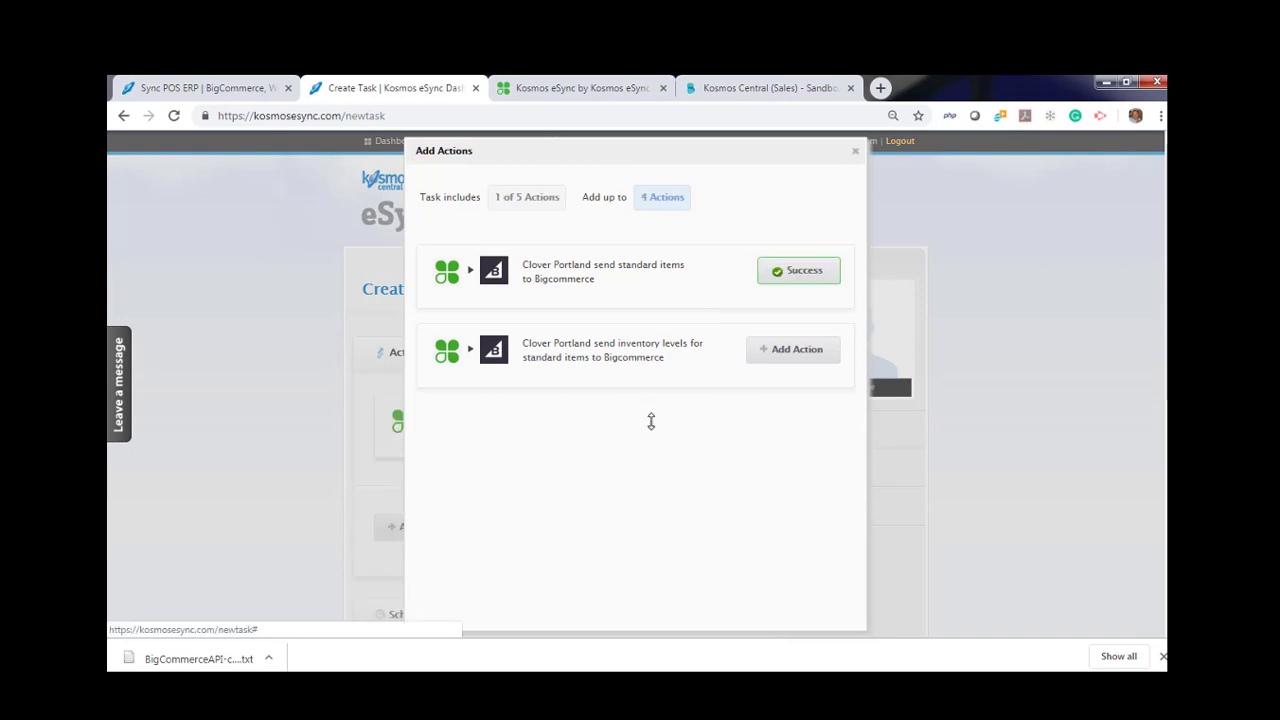
{"action": "scroll", "coordinate": [534, 531], "scroll_direction": "down", "scroll_amount": 2}
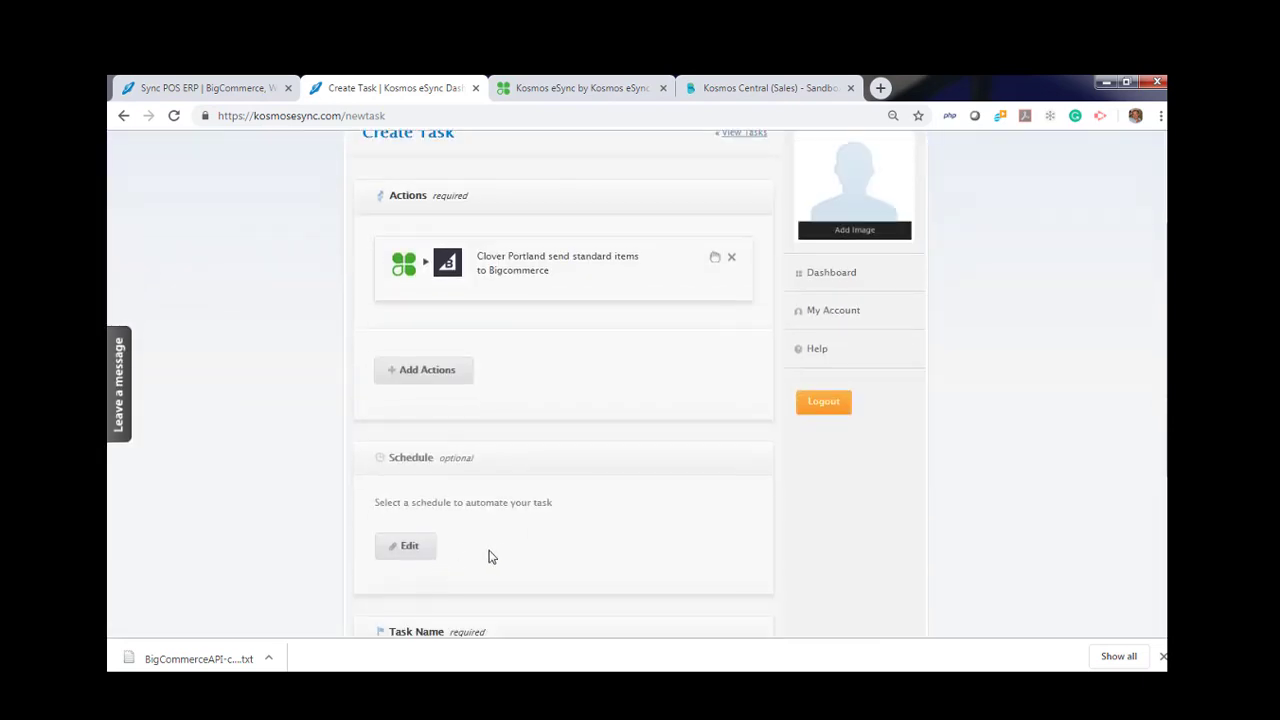
{"action": "scroll", "coordinate": [501, 557], "scroll_direction": "down", "scroll_amount": 2}
{"action": "left_click", "coordinate": [450, 525]}
{"action": "type", "text": "Portland Clover Send Standard to BC"}
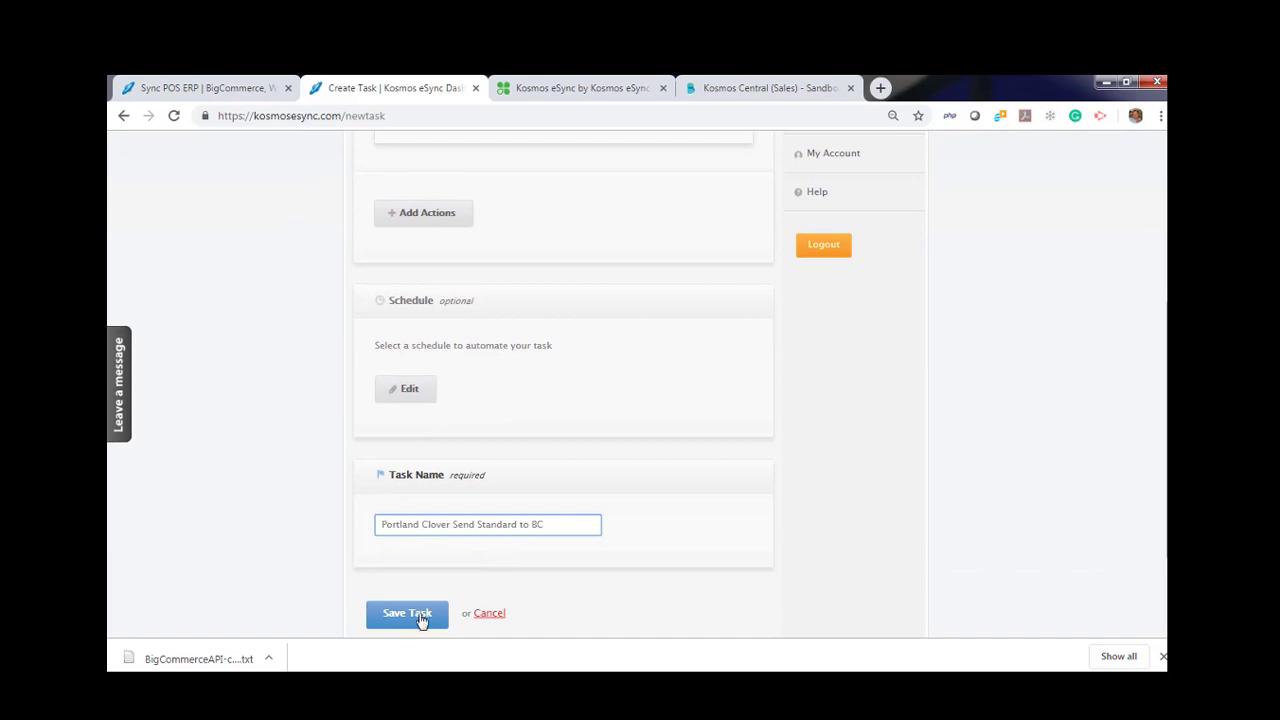
{"action": "left_click", "coordinate": [417, 616]}
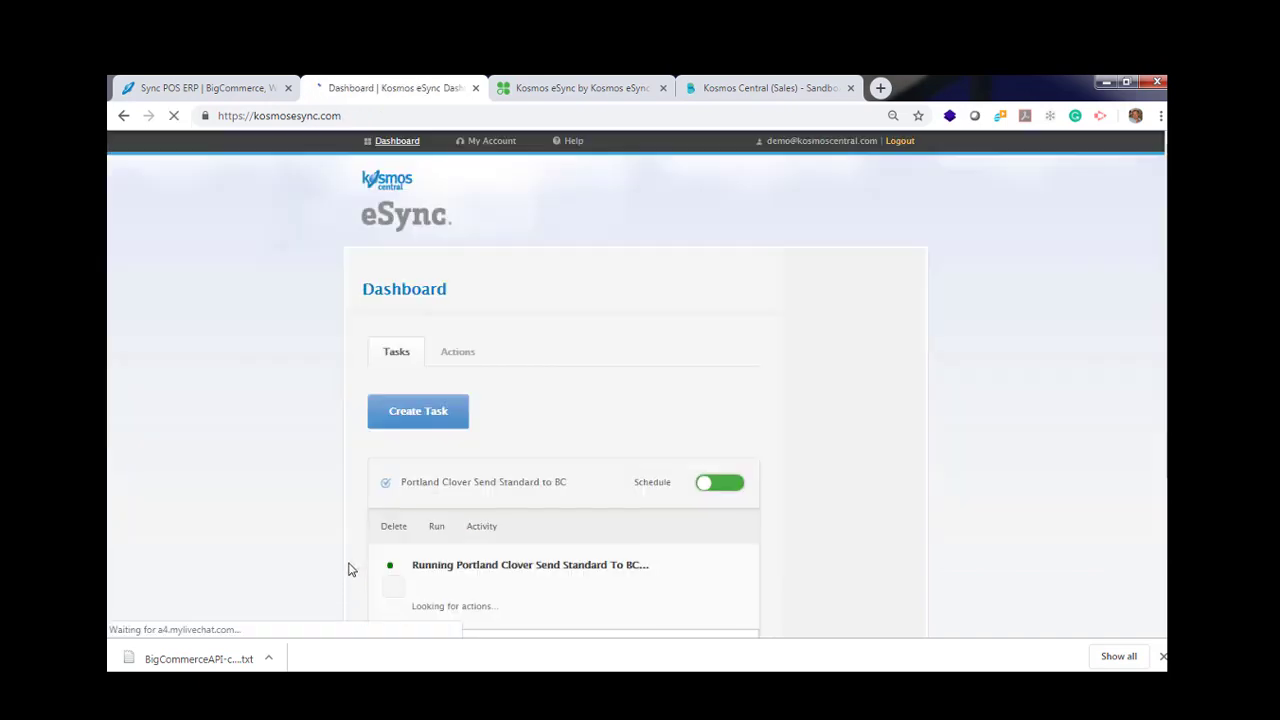
Run the task to completion and check its latest sync in the activity log
{"action": "left_click", "coordinate": [452, 531]}
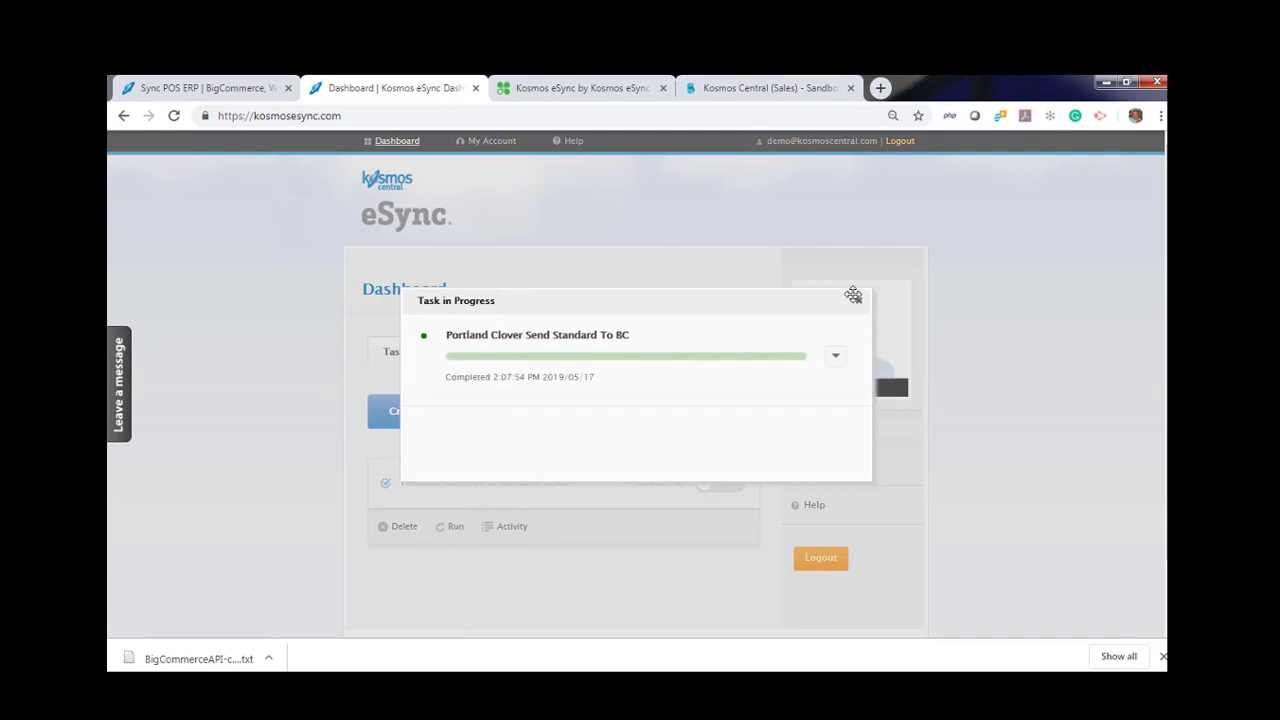
{"action": "left_click", "coordinate": [858, 305]}
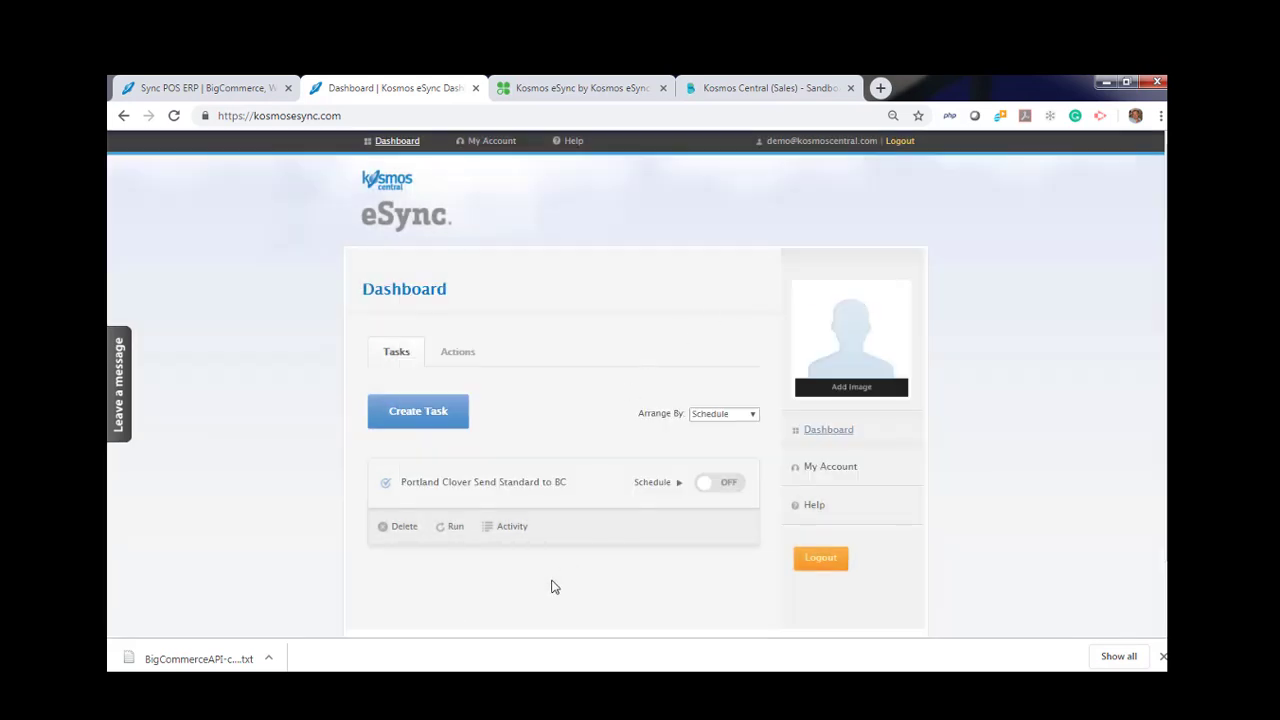
{"action": "left_click", "coordinate": [512, 530]}
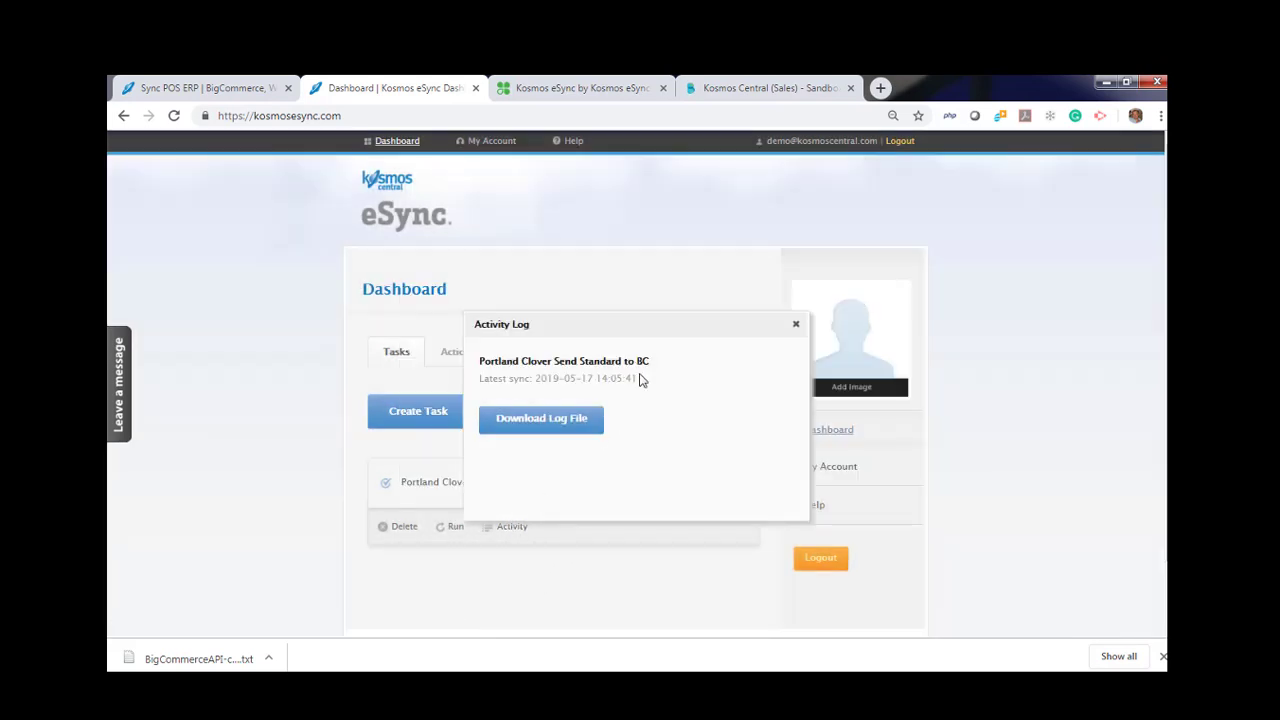
{"action": "left_click_drag", "start_coordinate": [640, 380], "coordinate": [478, 387]}
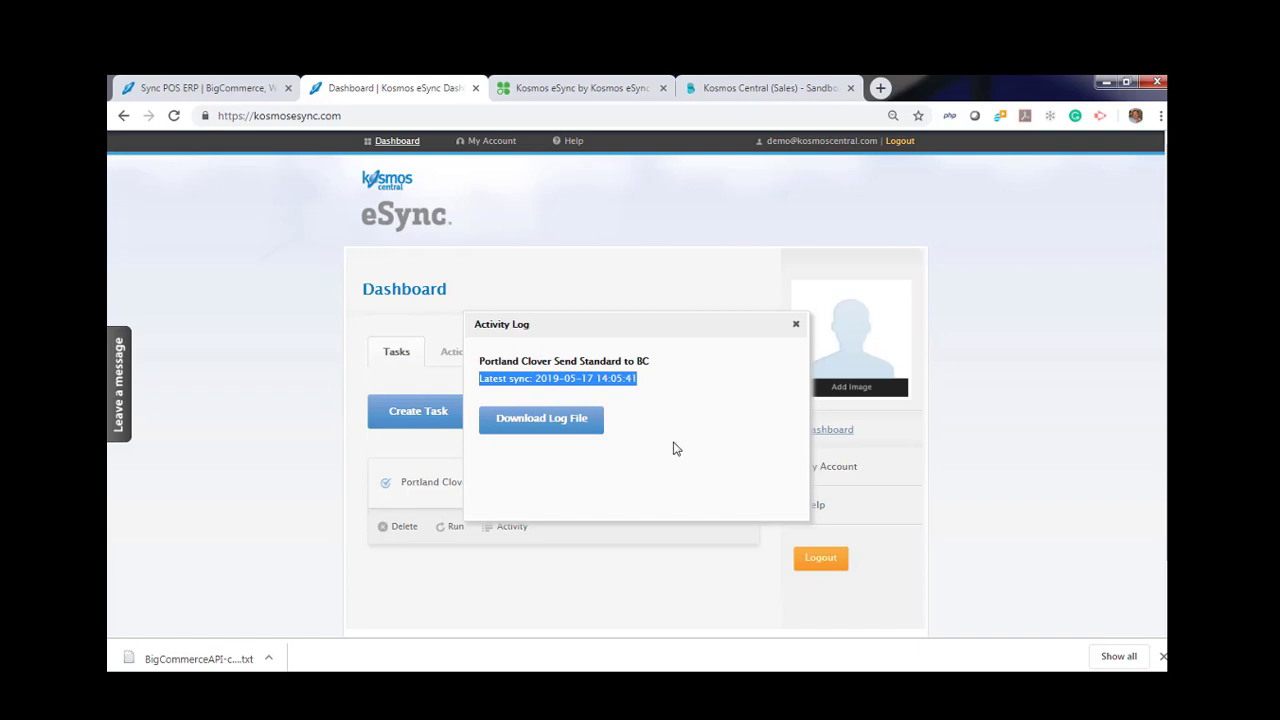
{"action": "left_click", "coordinate": [796, 330]}
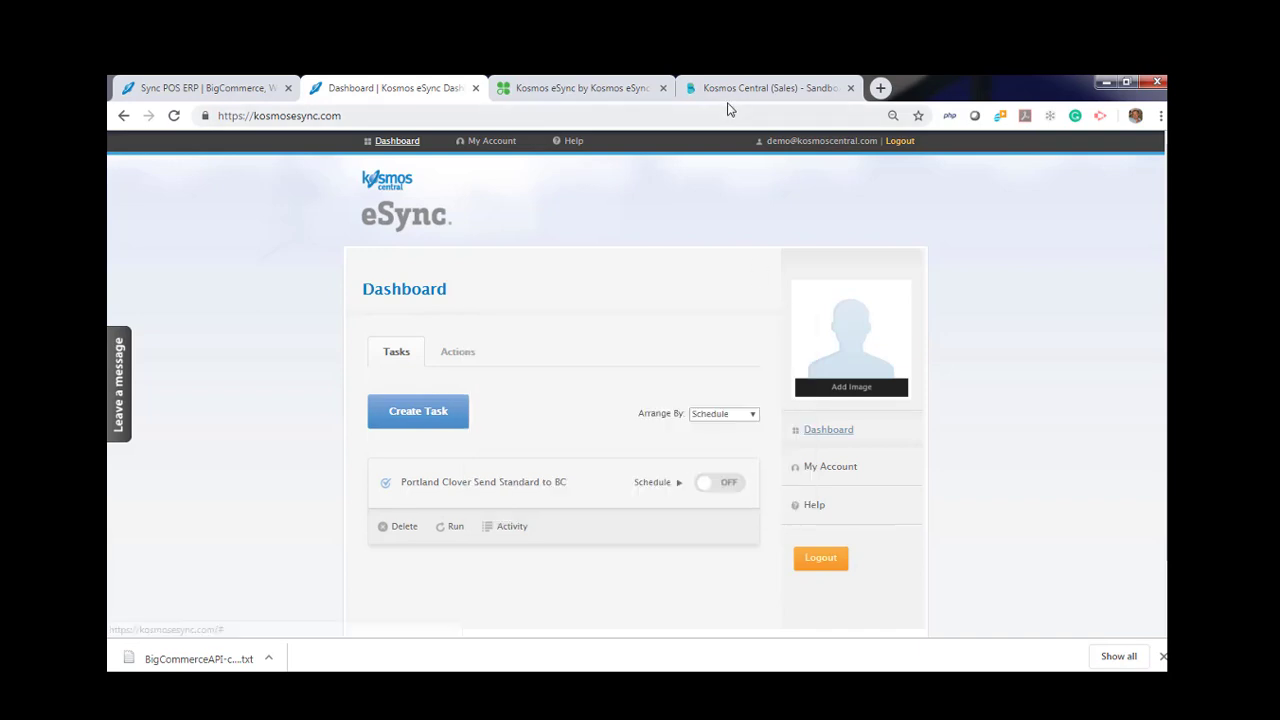
Open BigCommerce's product list and copy the Oakley Sunglasses SKU osku12345
{"action": "left_click", "coordinate": [733, 90]}
{"action": "left_click", "coordinate": [1011, 545]}
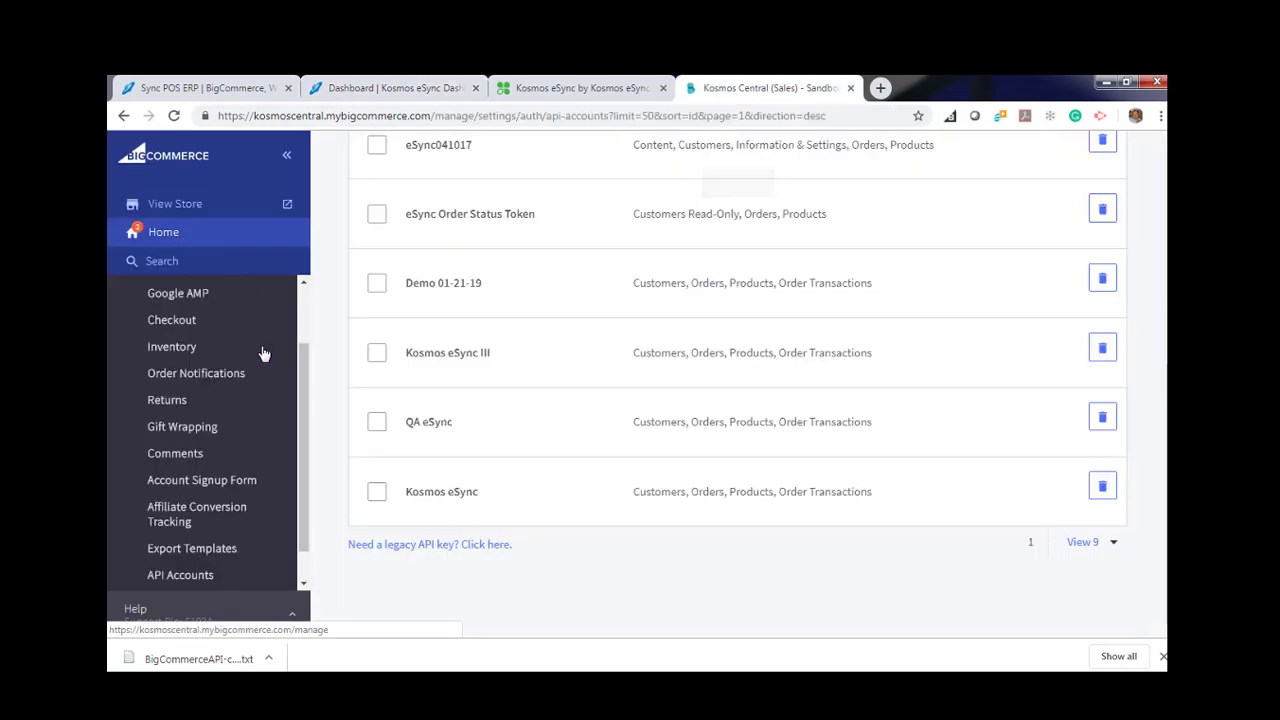
{"action": "left_click", "coordinate": [163, 231]}
{"action": "left_click", "coordinate": [145, 328]}
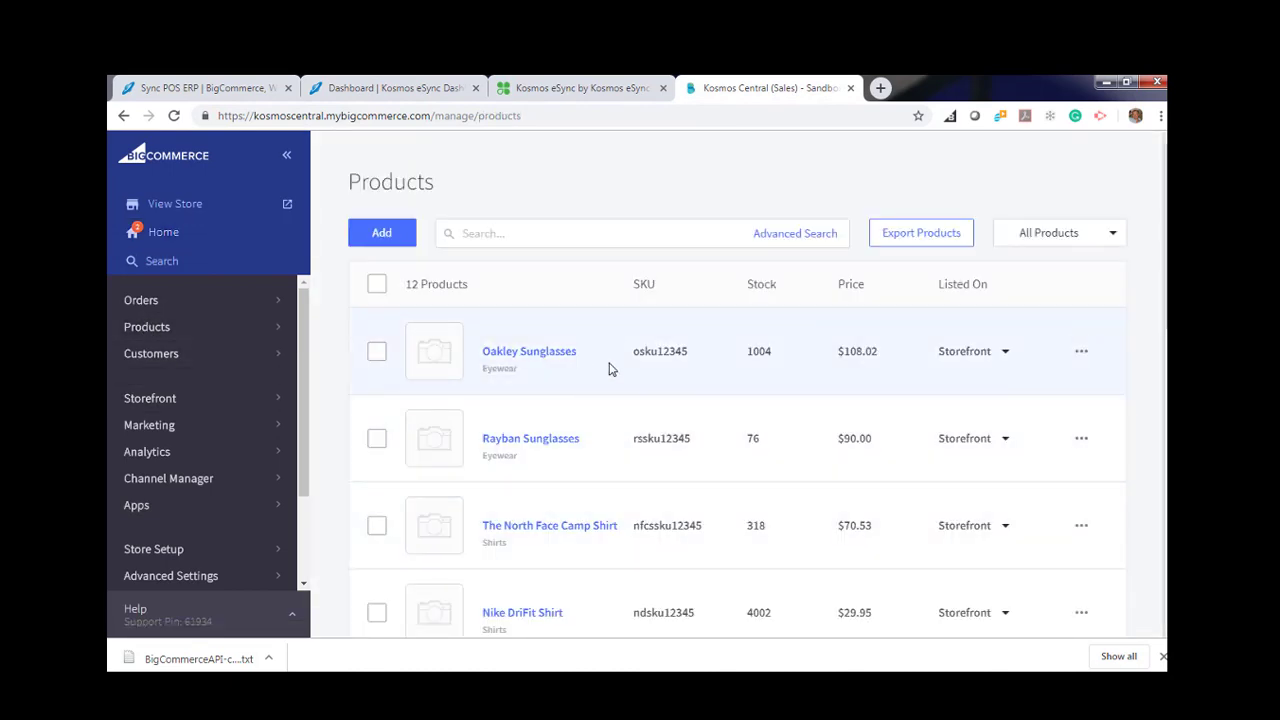
{"action": "left_click_drag", "start_coordinate": [688, 352], "coordinate": [633, 352]}
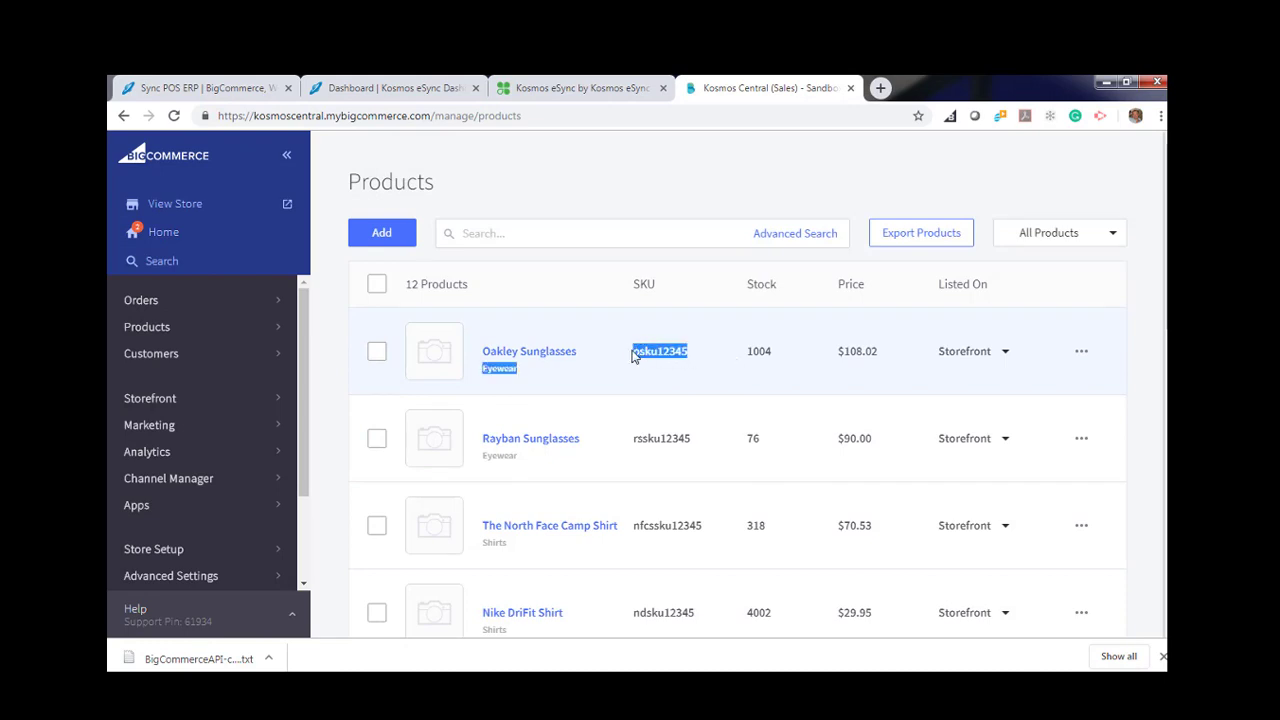
{"action": "right_click", "coordinate": [633, 352]}
{"action": "left_click", "coordinate": [666, 362]}
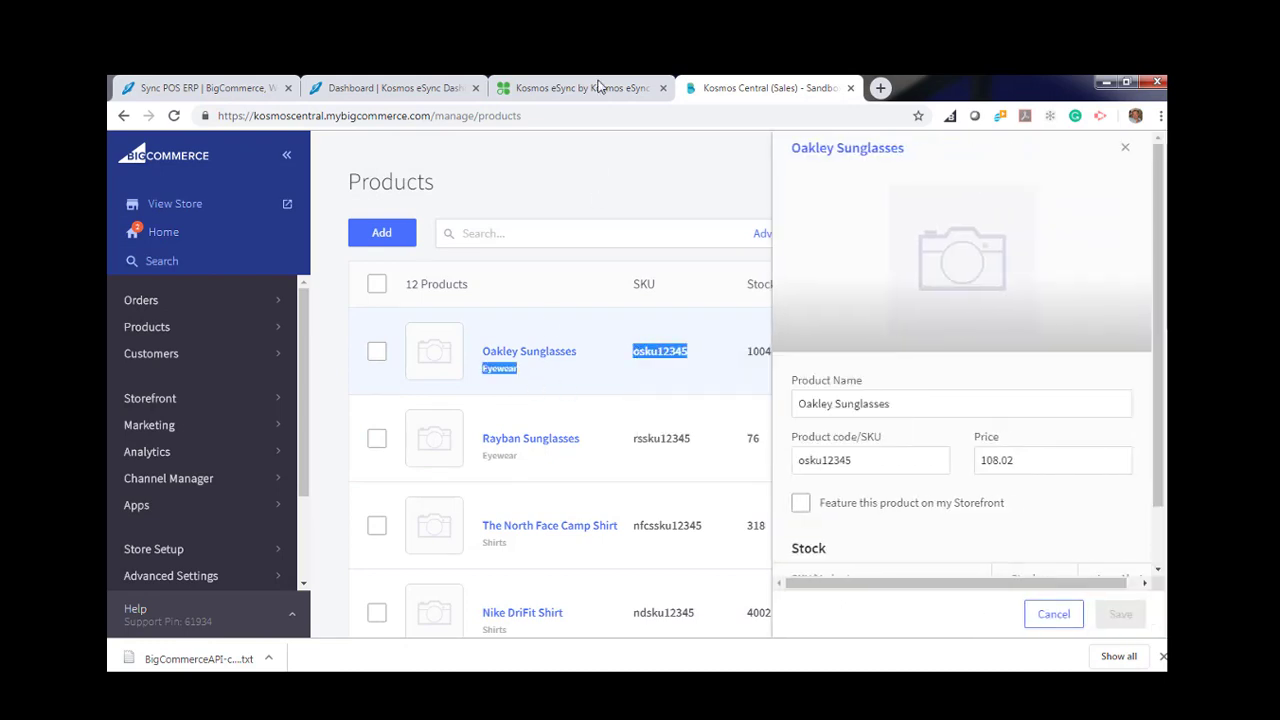
{"action": "left_click", "coordinate": [578, 90]}
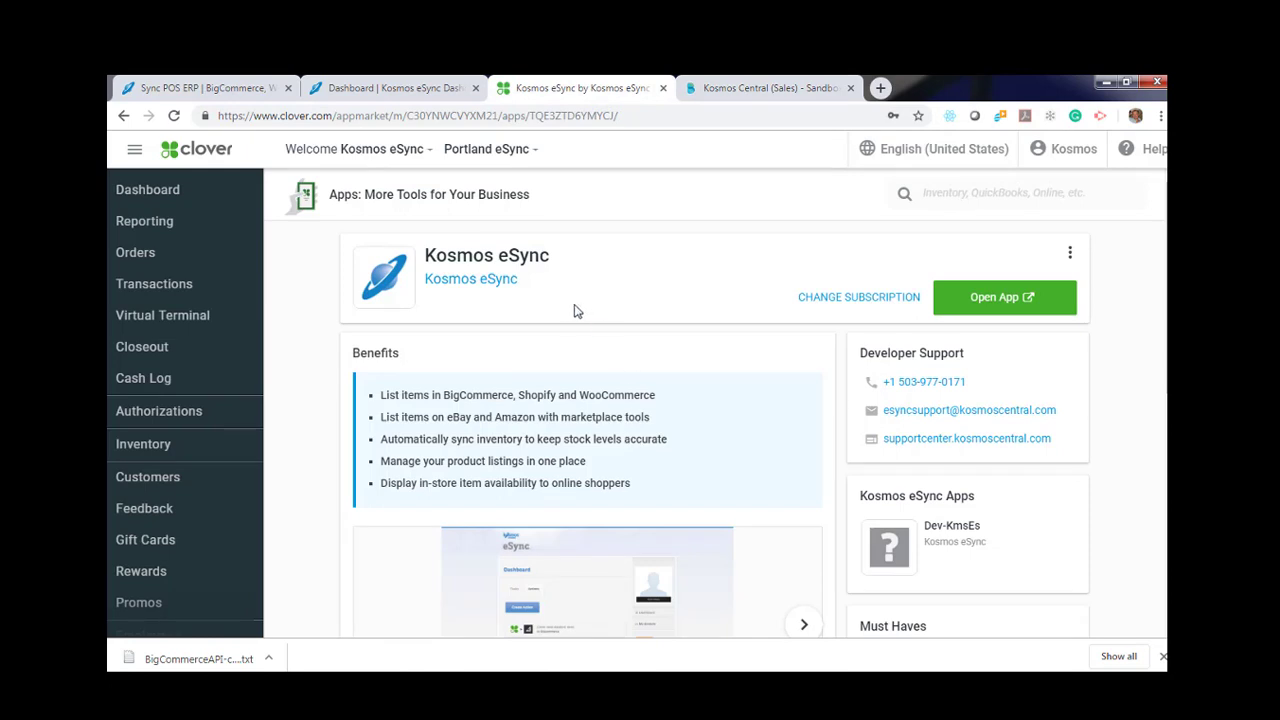
Edit Oakley Sunglasses in Clover's inventory, raising its price from 108.02 to 108.99, and save
{"action": "left_click", "coordinate": [150, 444]}
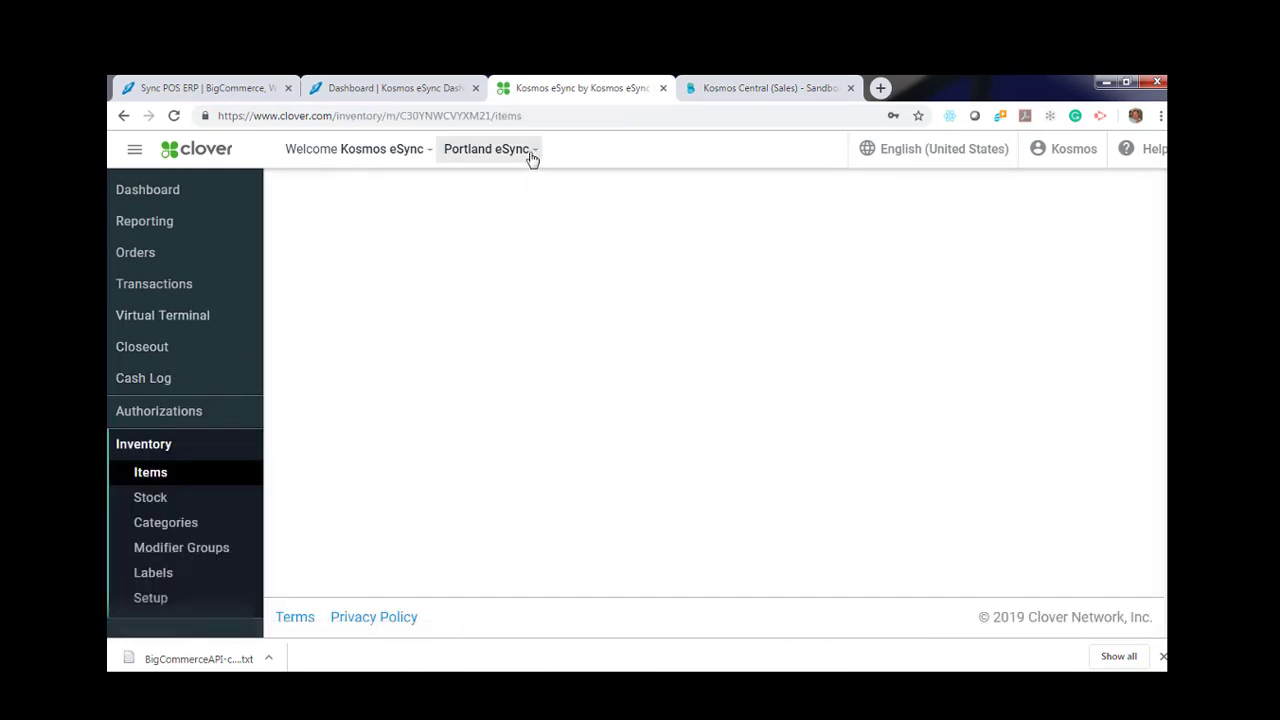
{"action": "scroll", "coordinate": [466, 523], "scroll_direction": "down", "scroll_amount": 2}
{"action": "scroll", "coordinate": [489, 543], "scroll_direction": "down", "scroll_amount": 2}
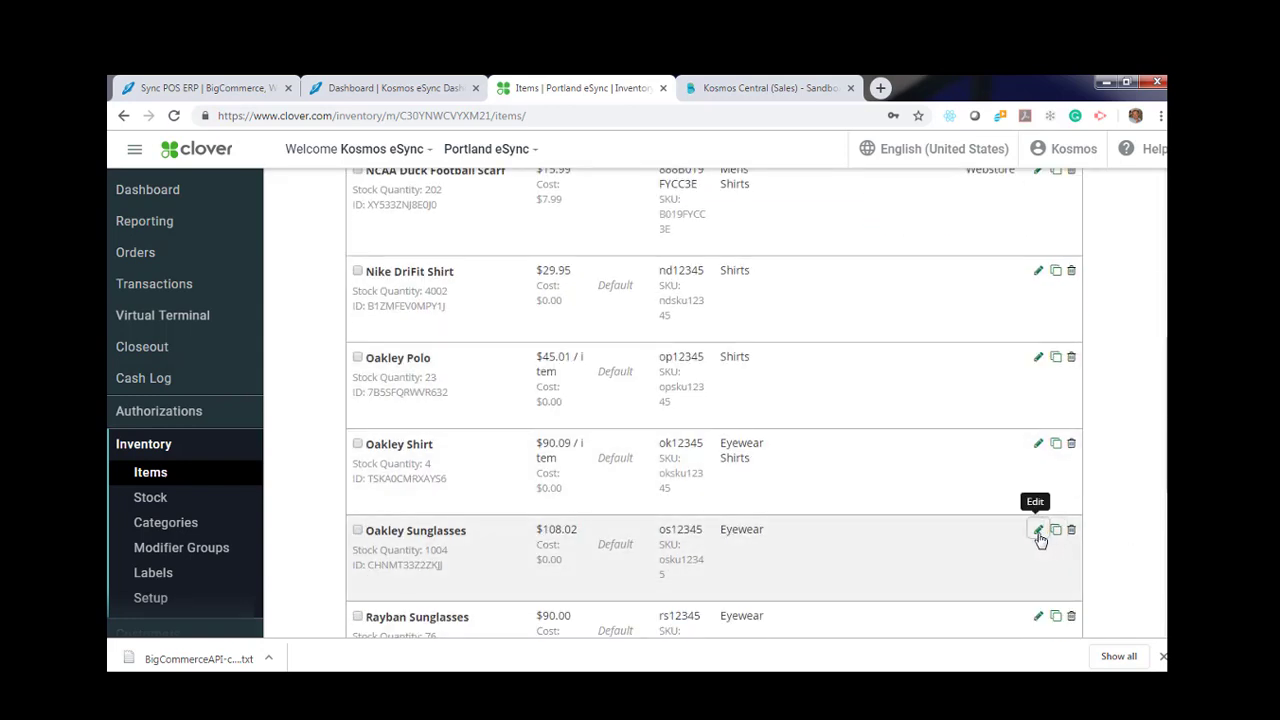
{"action": "left_click", "coordinate": [837, 569]}
{"action": "type", "text": "$108.99"}
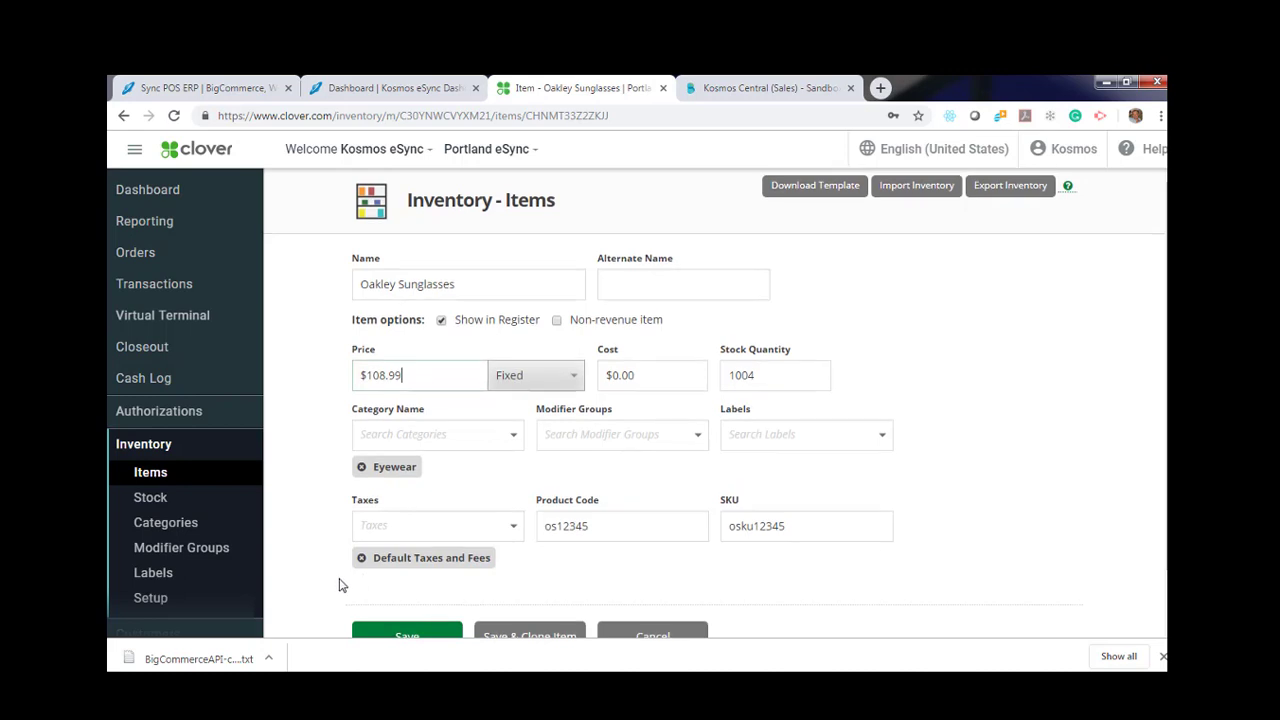
{"action": "scroll", "coordinate": [360, 580], "scroll_direction": "down", "scroll_amount": 2}
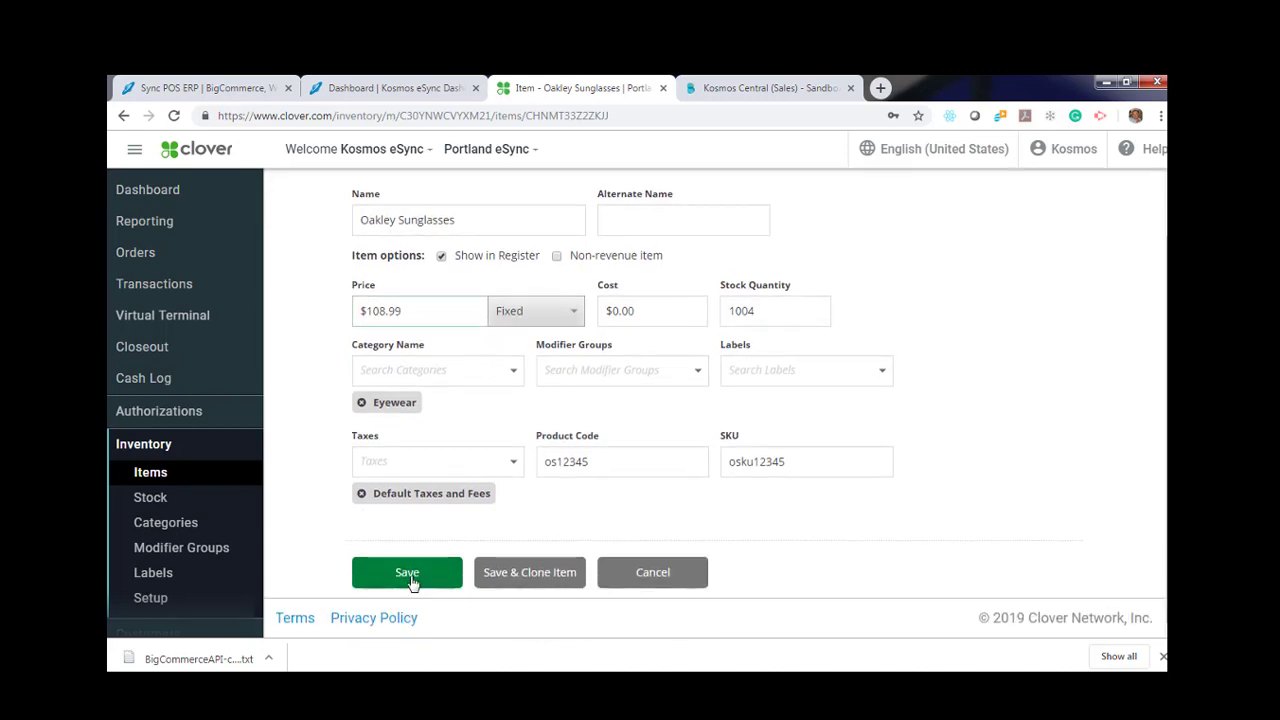
{"action": "left_click", "coordinate": [413, 567]}
Rerun the Portland Clover Send Standard to BC task, then reload the BigCommerce product list
{"action": "left_click", "coordinate": [437, 88]}
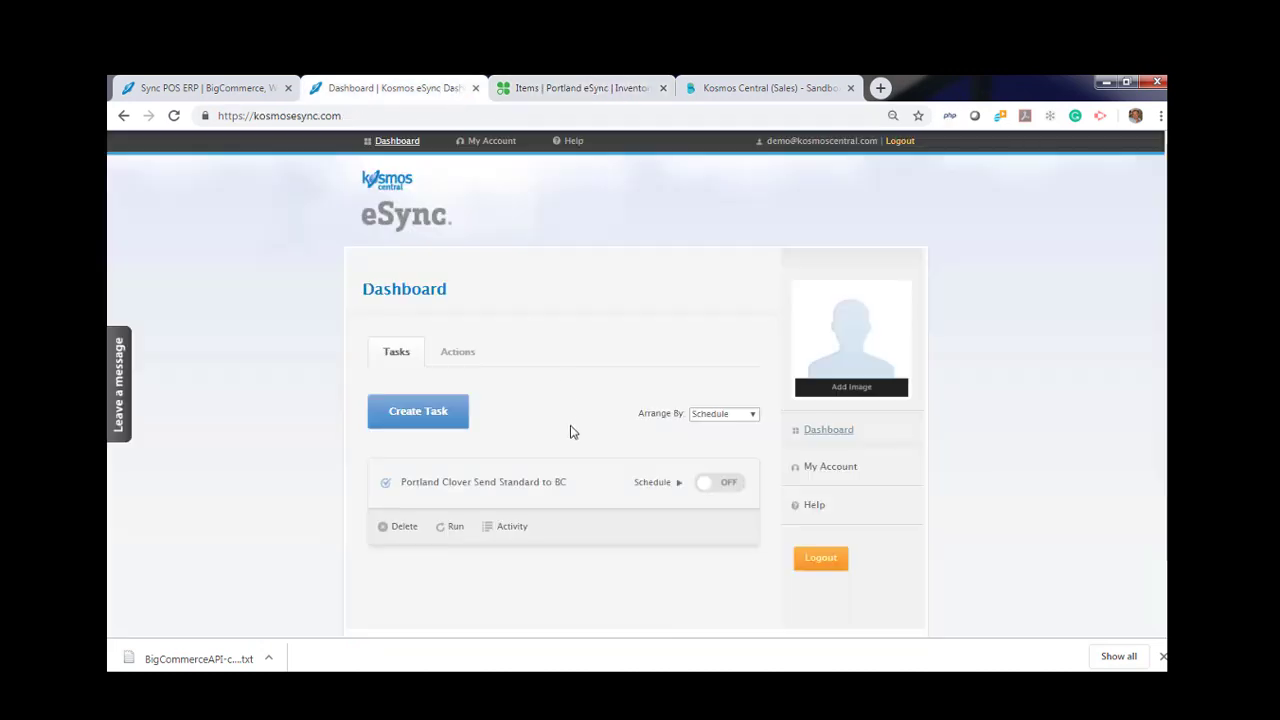
{"action": "left_click", "coordinate": [455, 526]}
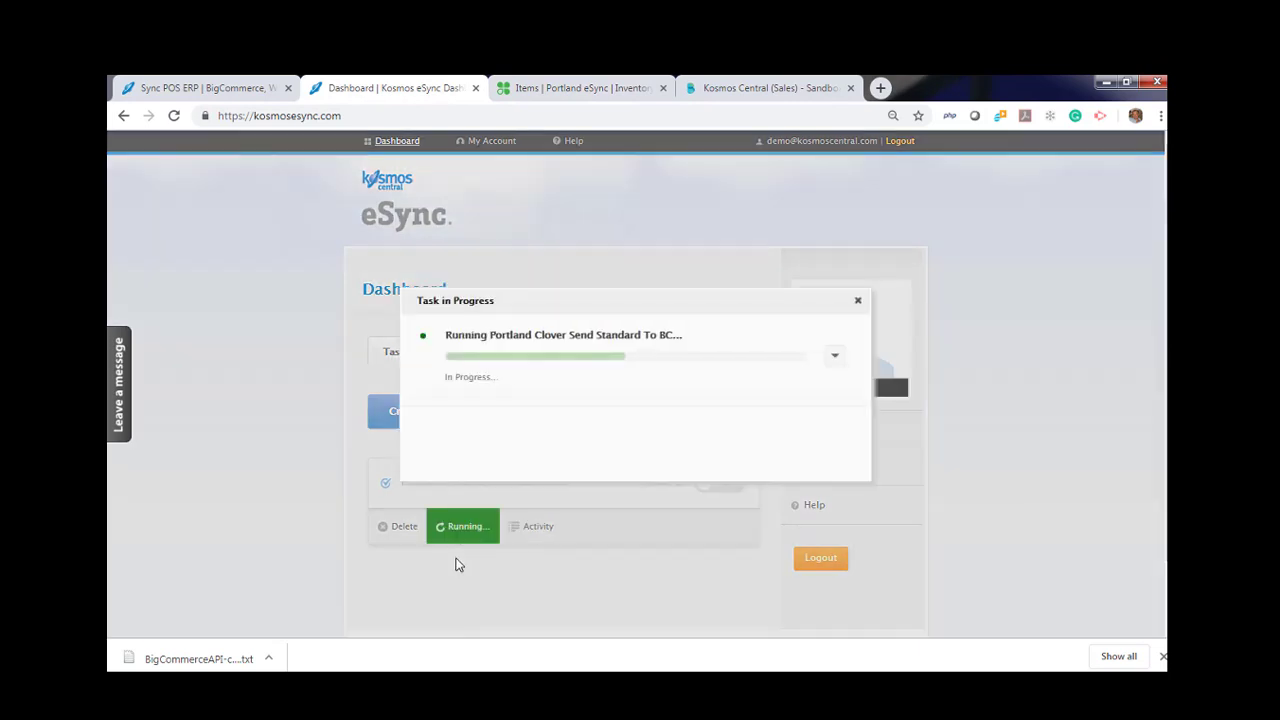
{"action": "left_click", "coordinate": [857, 300]}
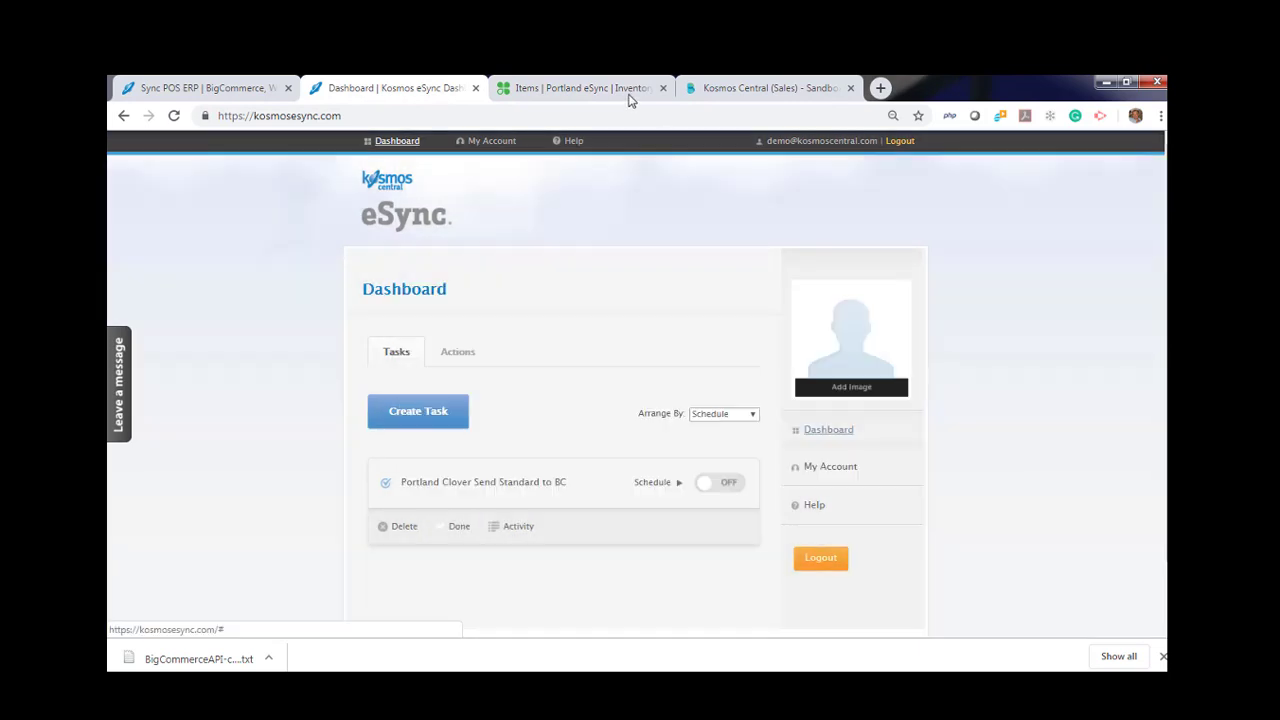
{"action": "left_click", "coordinate": [730, 90]}
{"action": "left_click", "coordinate": [173, 116]}
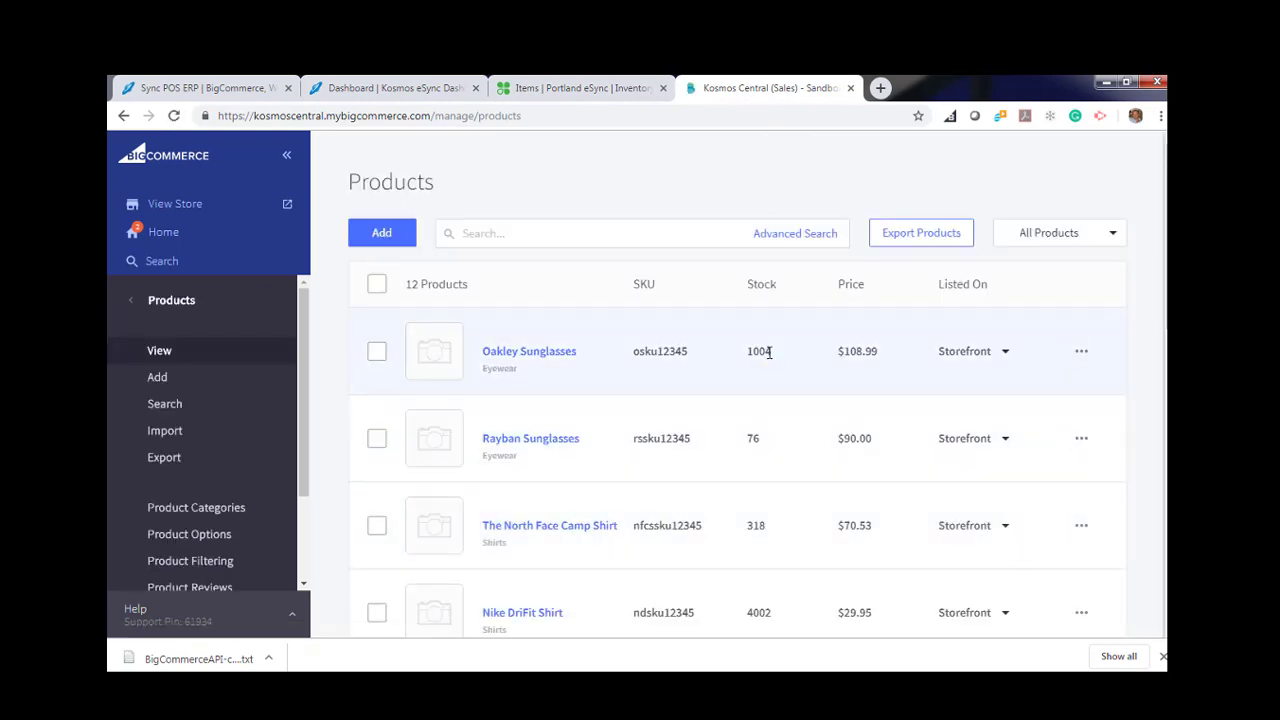
Verify Oakley Sunglasses shows 108.99 in its BigCommerce details, then return to Clover Items
{"action": "left_click_drag", "start_coordinate": [885, 349], "coordinate": [855, 349]}
{"action": "left_click", "coordinate": [757, 370]}
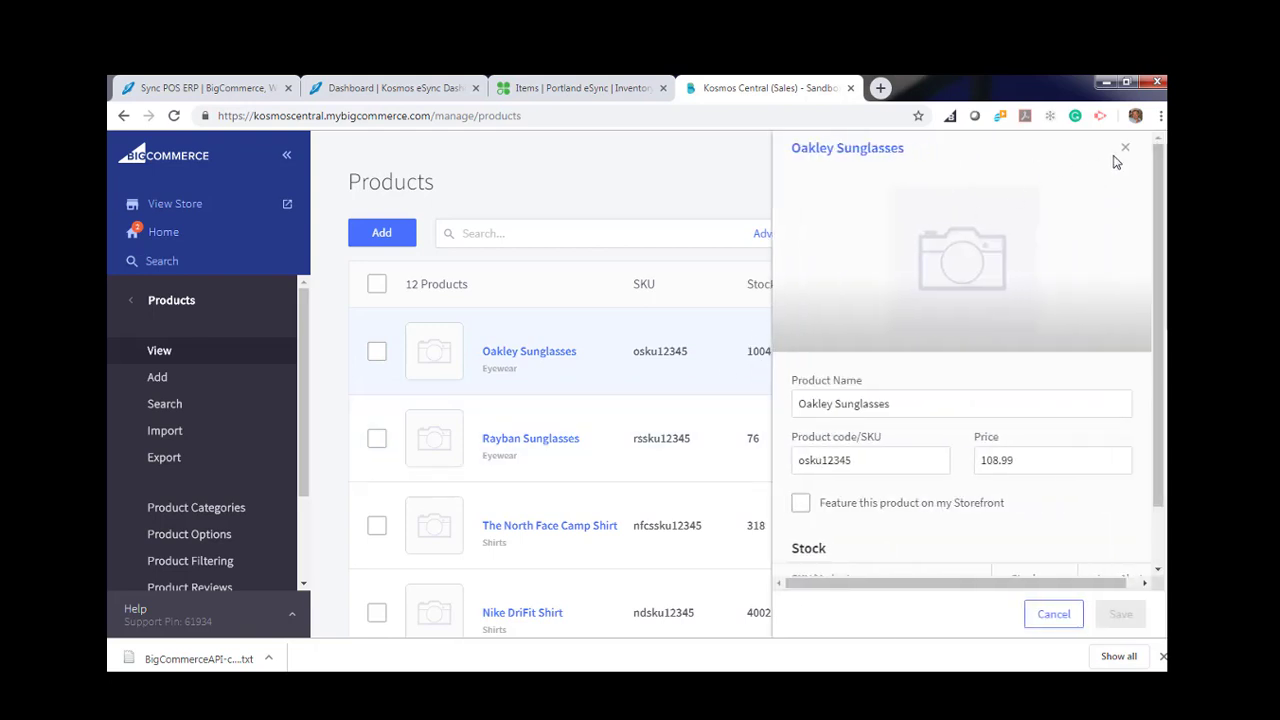
{"action": "left_click", "coordinate": [1126, 149]}
{"action": "left_click", "coordinate": [560, 87]}
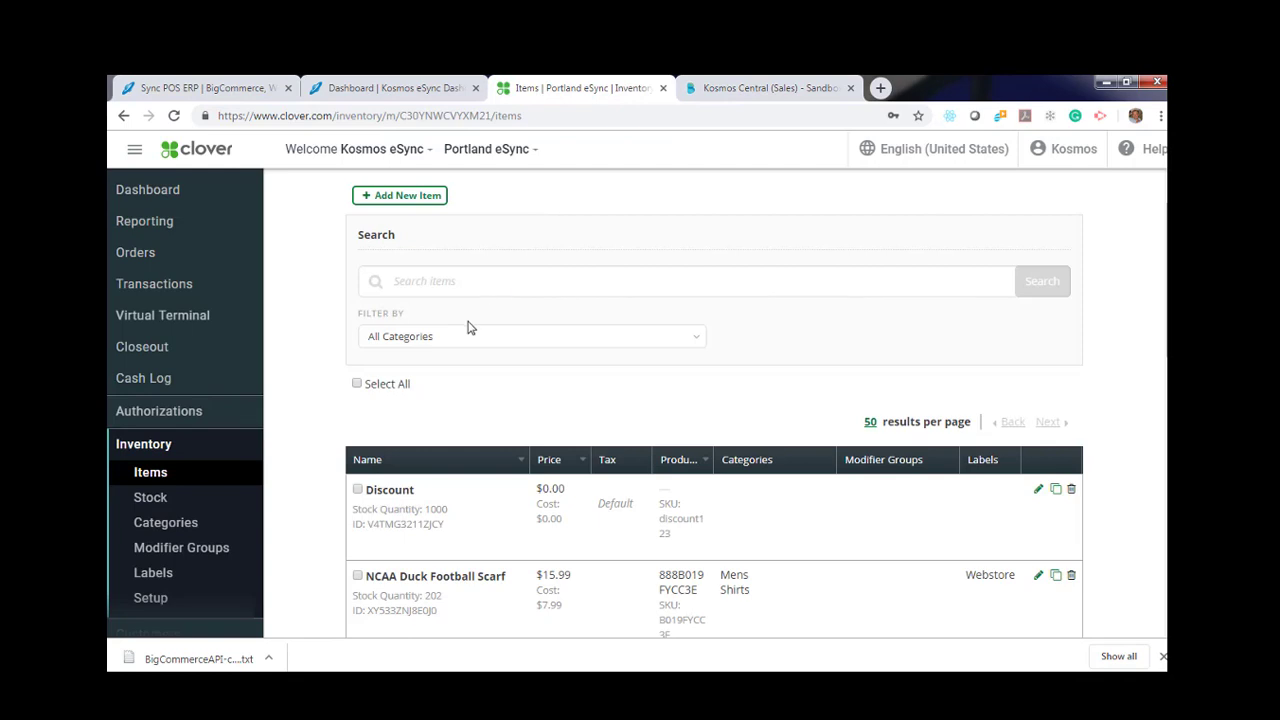
Change Oakley Sunglasses' Clover stock quantity from 1004 to 999 and save the item
{"action": "scroll", "coordinate": [470, 328], "scroll_direction": "down", "scroll_amount": 4}
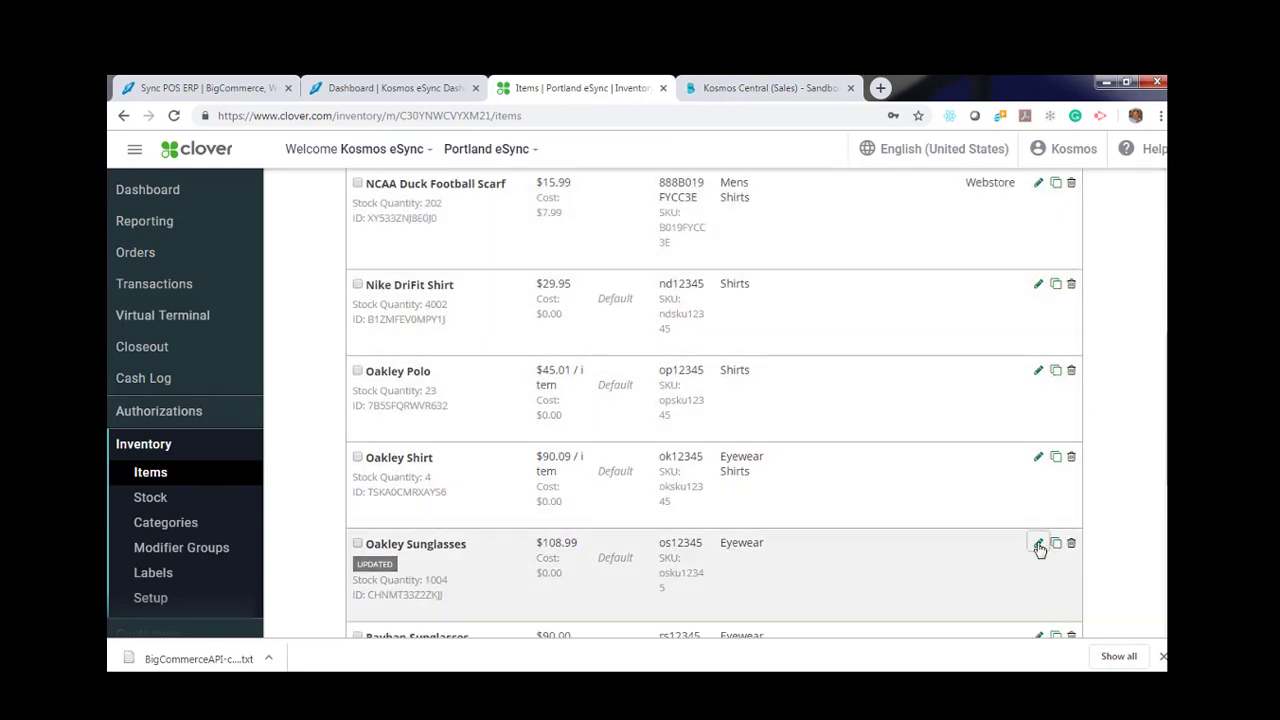
{"action": "left_click", "coordinate": [1039, 545]}
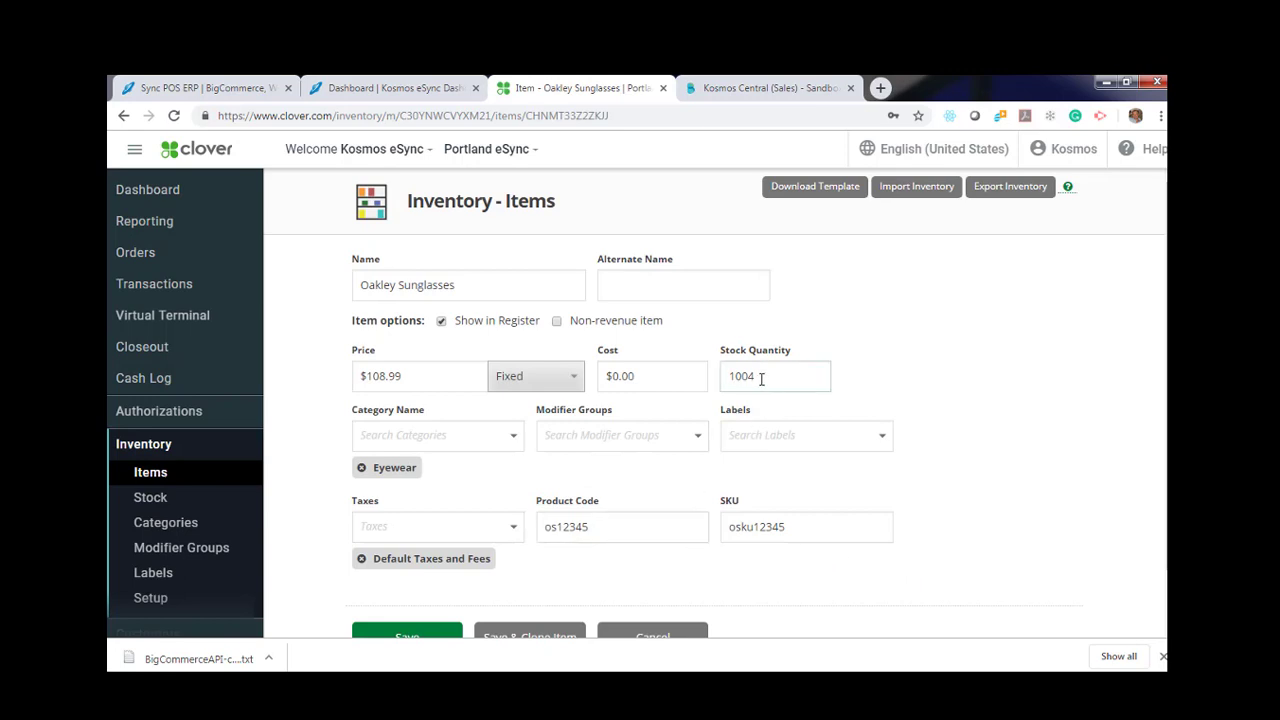
{"action": "left_click_drag", "start_coordinate": [762, 376], "coordinate": [677, 375]}
{"action": "scroll", "coordinate": [649, 520], "scroll_direction": "down", "scroll_amount": 1}
{"action": "left_click", "coordinate": [407, 572]}
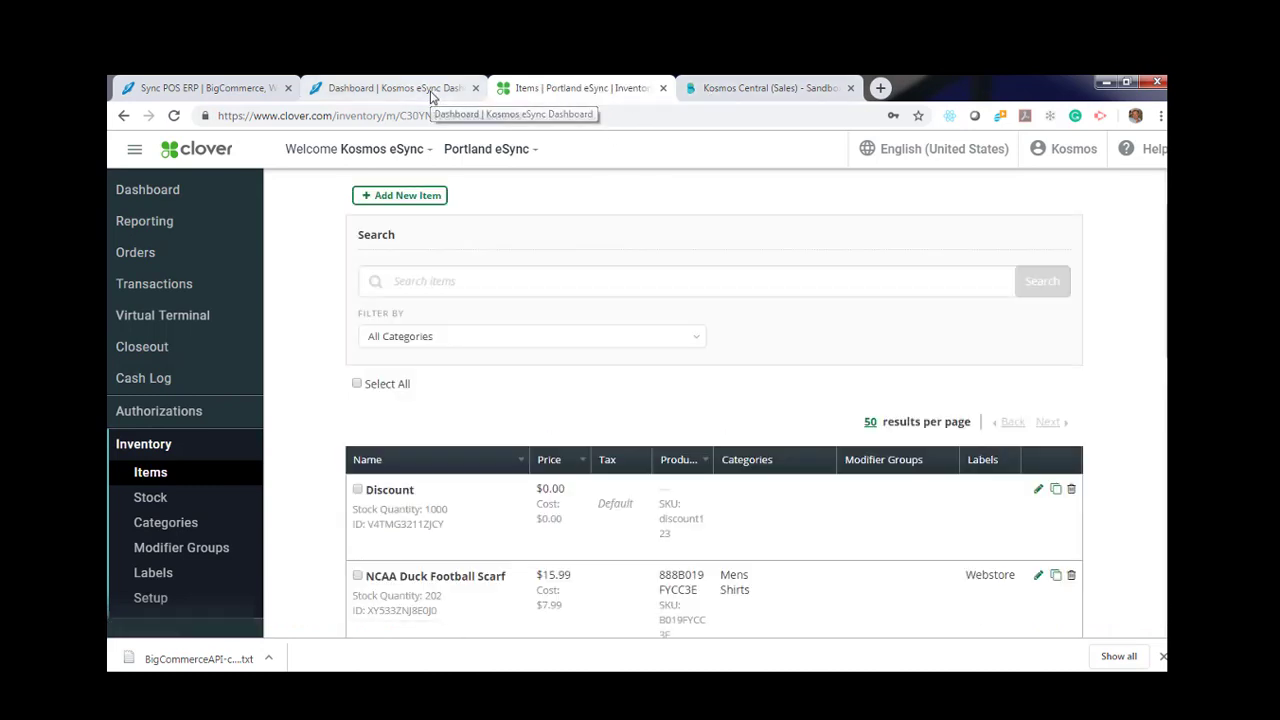
{"action": "left_click", "coordinate": [432, 90]}
Create and save the task 'Portland Clover Inventory Sync' using the second Clover-to-BigCommerce action
{"action": "left_click", "coordinate": [430, 413]}
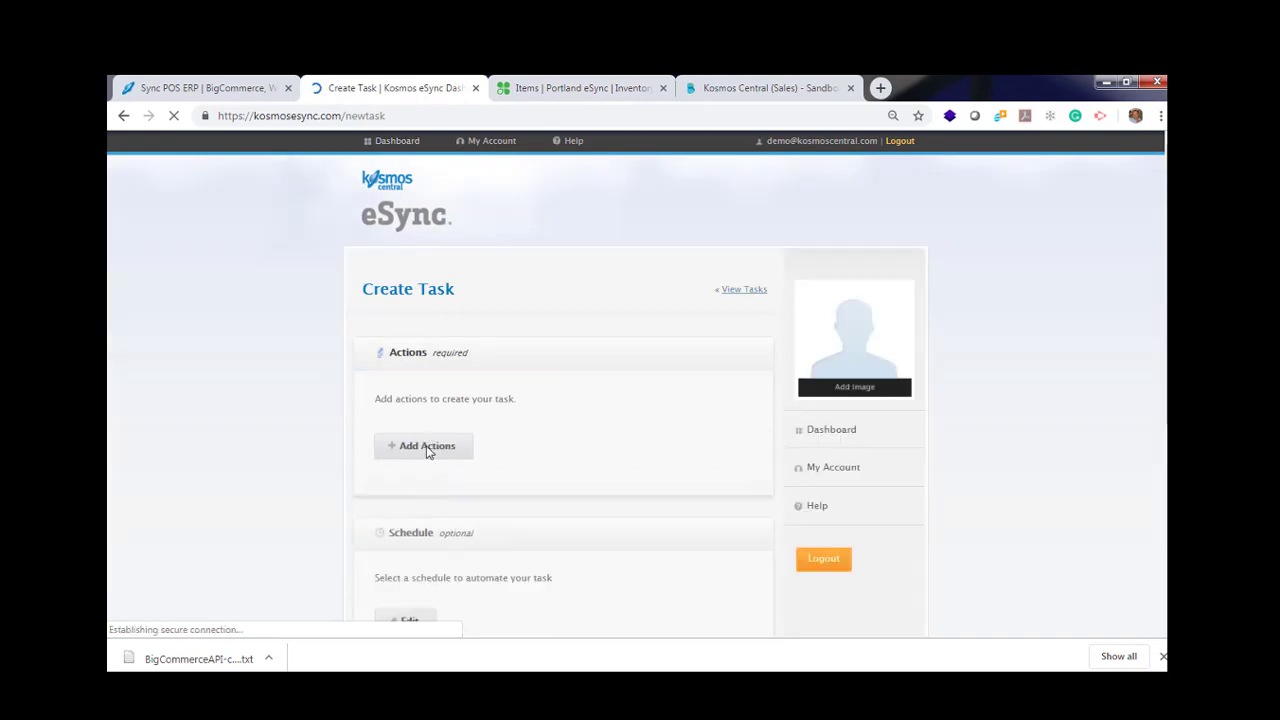
{"action": "left_click", "coordinate": [431, 444]}
{"action": "left_click", "coordinate": [789, 352]}
{"action": "left_click", "coordinate": [853, 153]}
{"action": "scroll", "coordinate": [428, 457], "scroll_direction": "down", "scroll_amount": 4}
{"action": "left_click", "coordinate": [431, 447]}
{"action": "type", "text": "Portland Clover Inventory Sync"}
{"action": "left_click", "coordinate": [410, 535]}
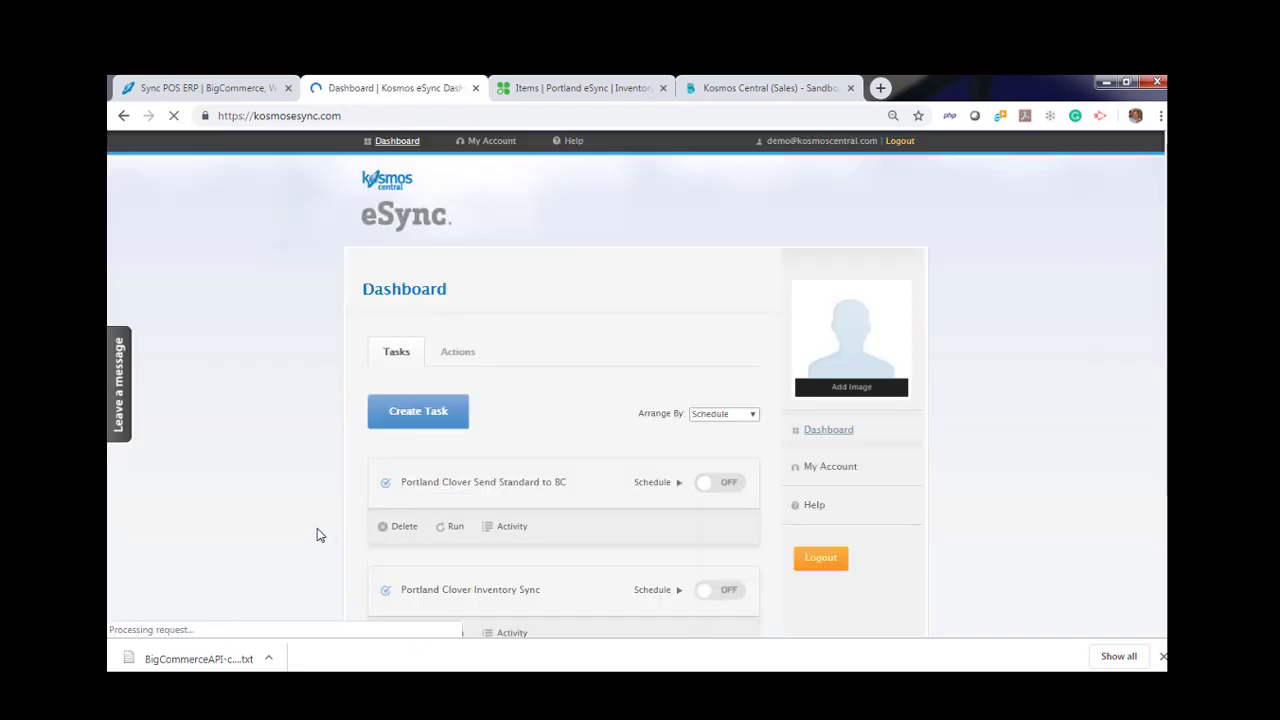
Run the Portland Clover Inventory Sync task to completion
{"action": "scroll", "coordinate": [314, 534], "scroll_direction": "down", "scroll_amount": 2}
{"action": "left_click", "coordinate": [449, 478]}
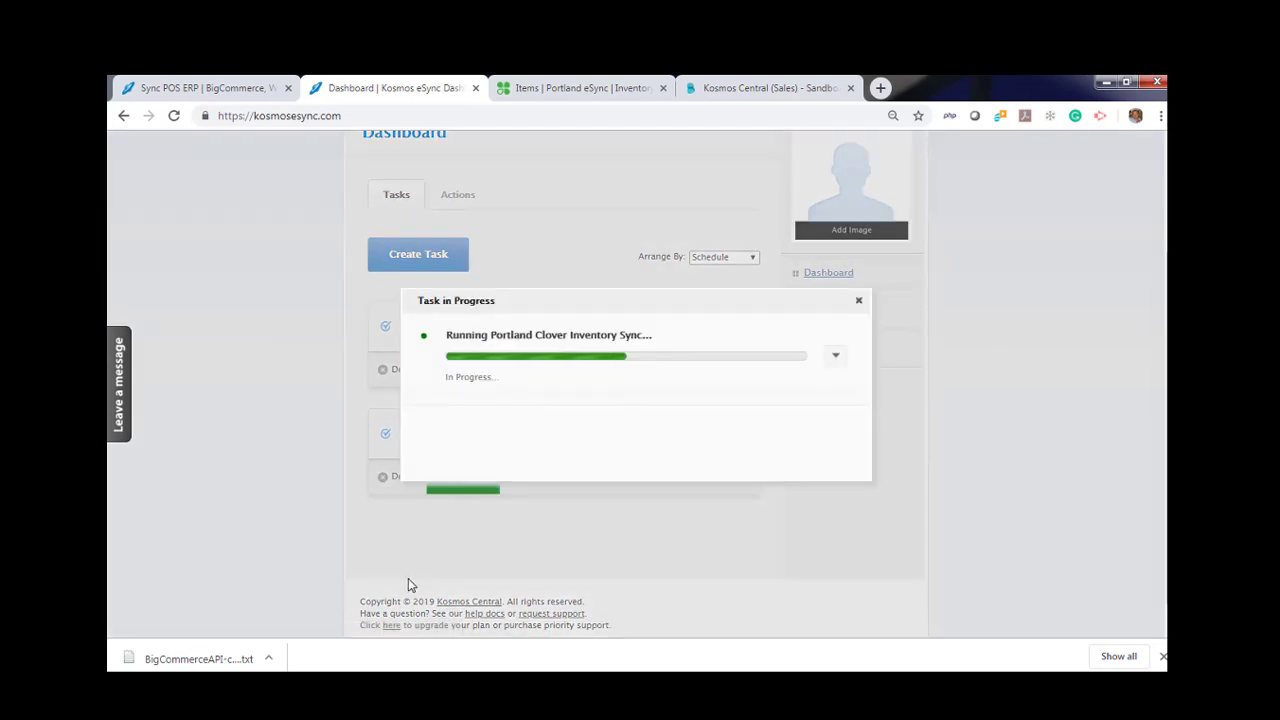
{"action": "left_click", "coordinate": [861, 302]}
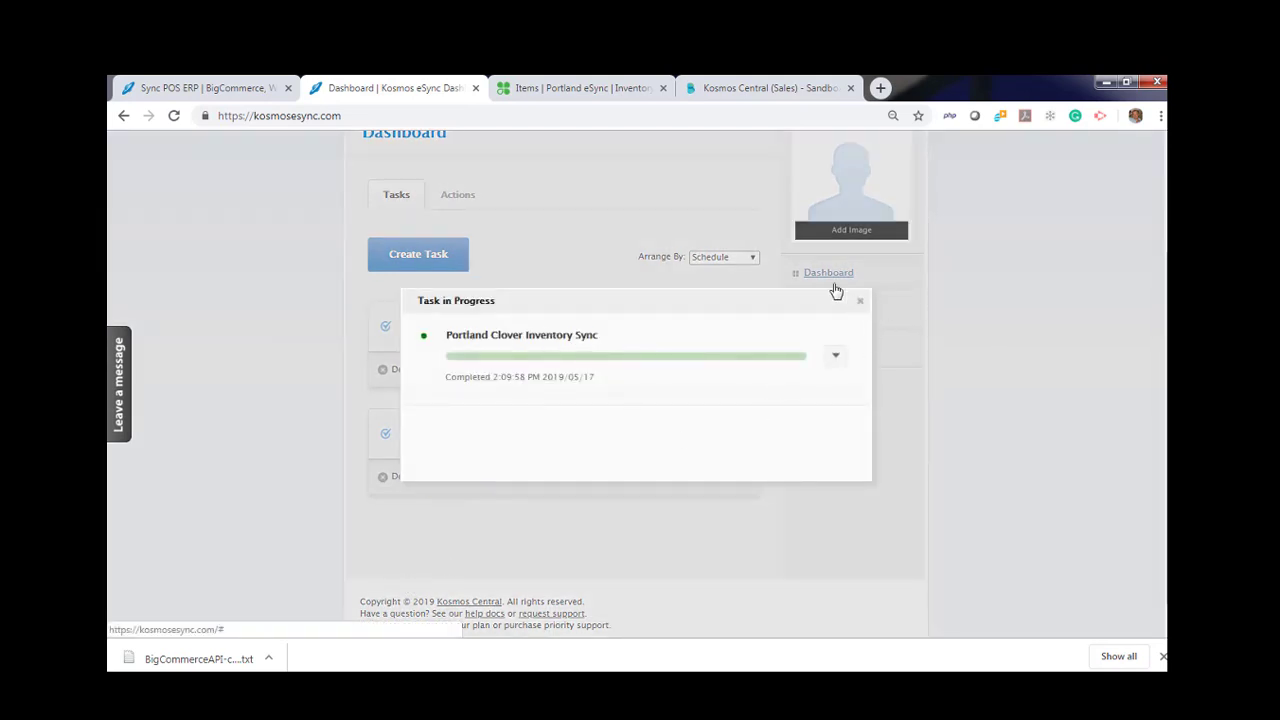
Bring up the BigCommerce product list to review Oakley Sunglasses' price and stock
{"action": "left_click", "coordinate": [737, 88]}
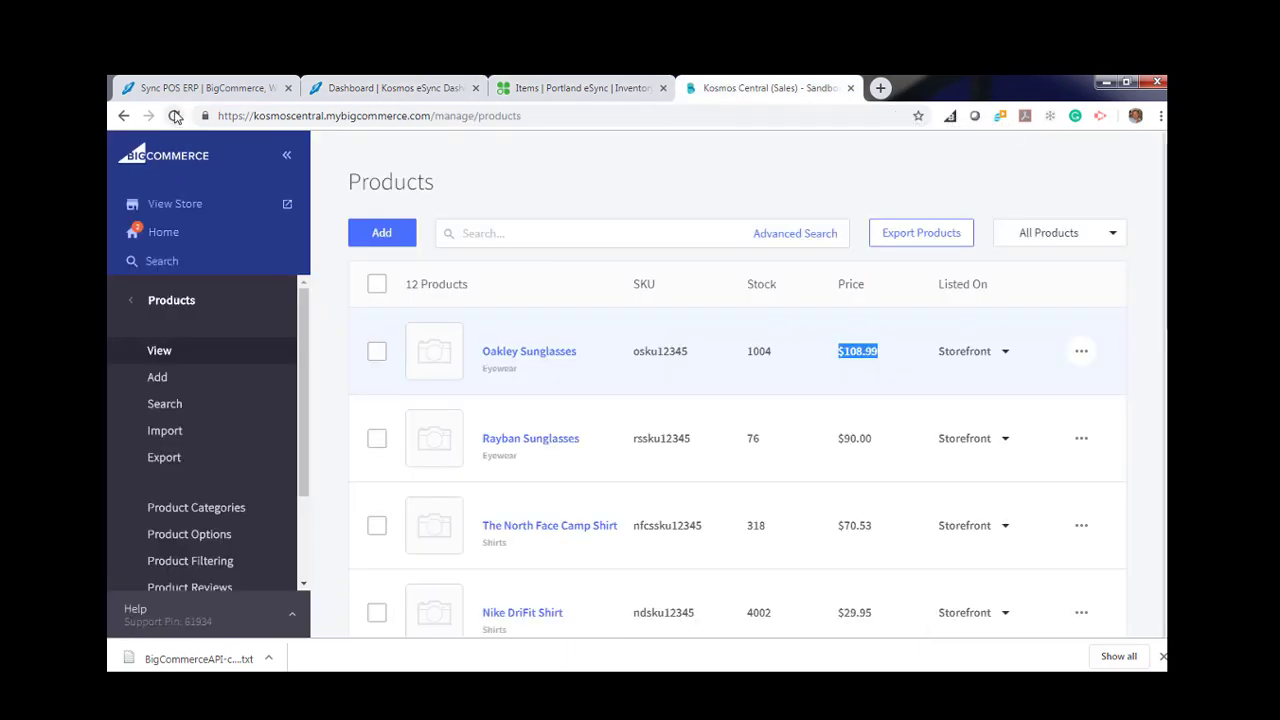